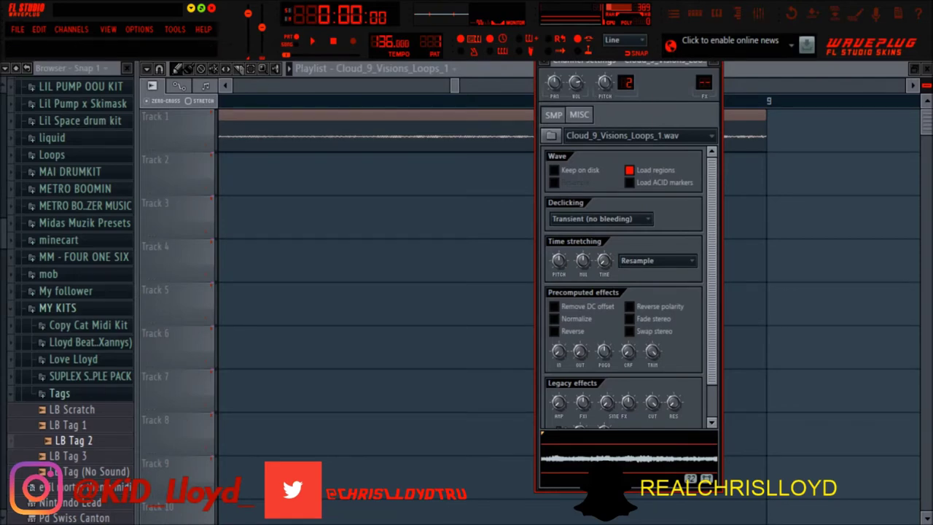
Step: Audition the Cloud_9_Visions_Loops_1 clip with Reverse enabled and switch the effect back off
left_click(713, 63)
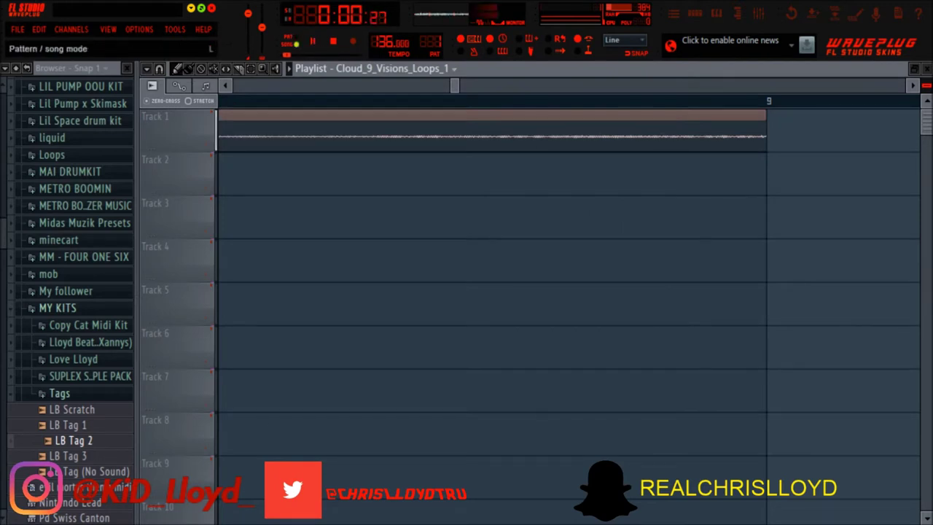
mouse_move(458, 86)
left_mouse_down()
mouse_move(707, 86)
mouse_move(452, 86)
left_mouse_up()
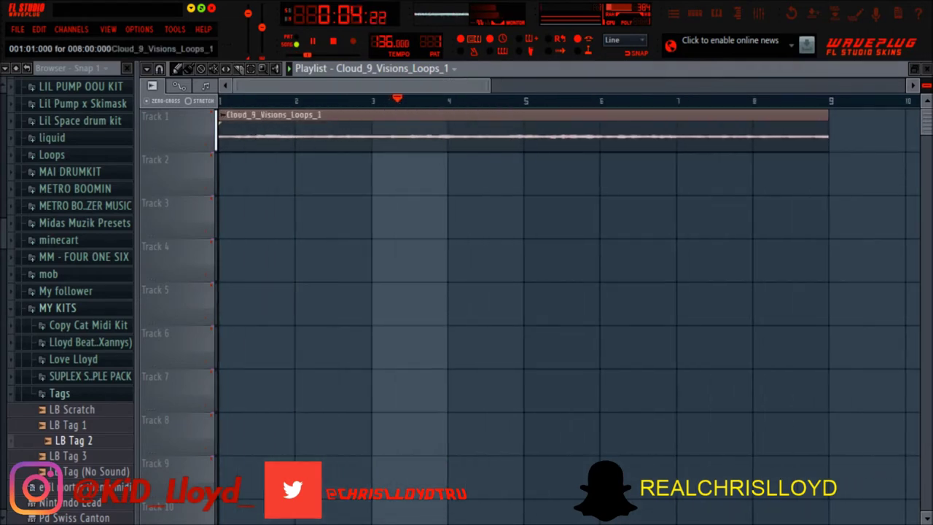
double_click(437, 135)
left_click(555, 331)
key("space")
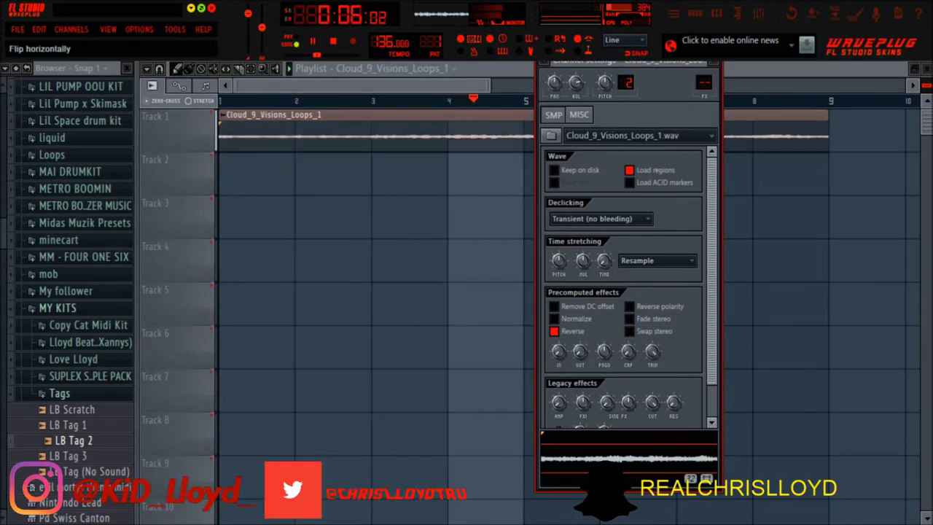
left_click(554, 331)
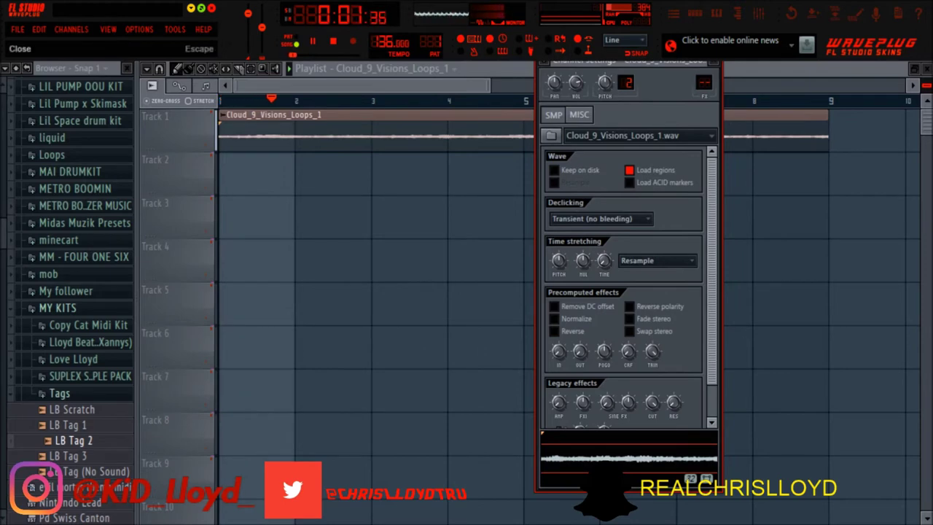
key("Escape")
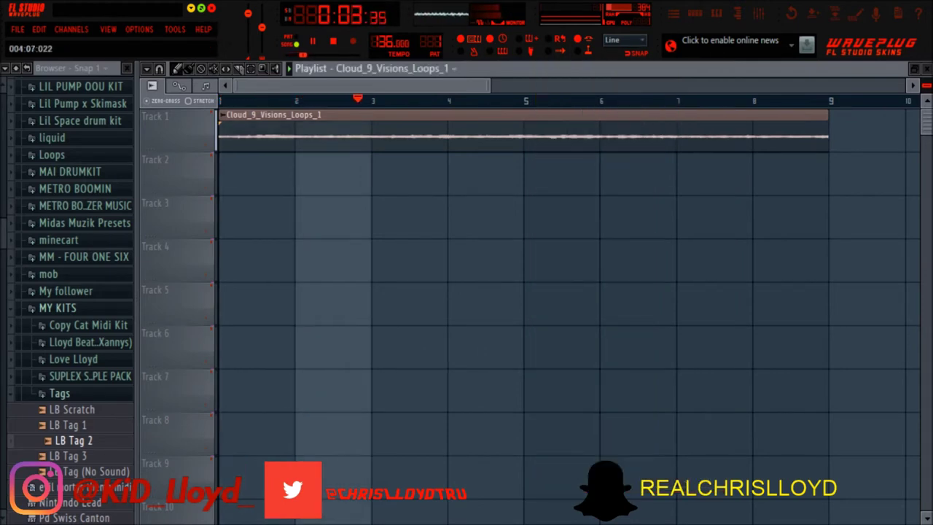
Step: Add a unique copy of the Cloud_9_Visions_Loops_1 clip at bar 9 on Track 1 and reverse the copy's sample
left_click_drag(489, 86, 902, 86)
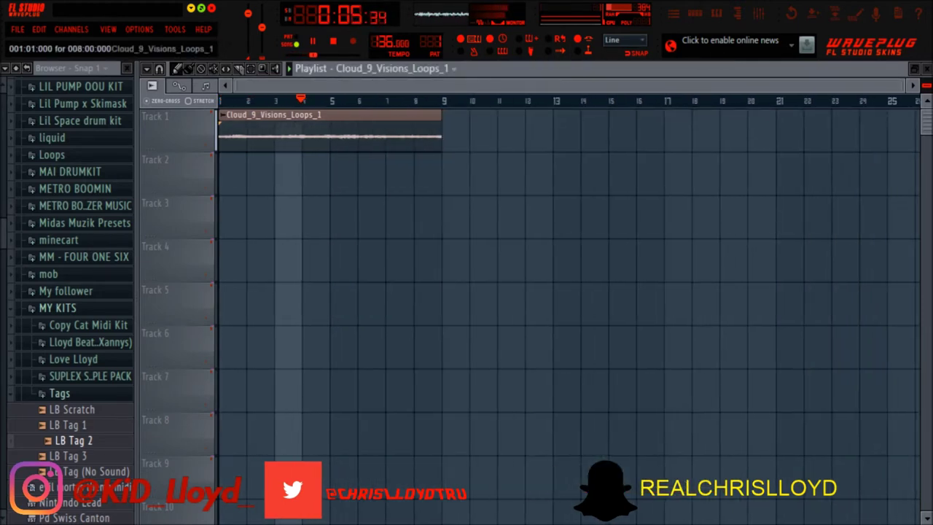
double_click(400, 134)
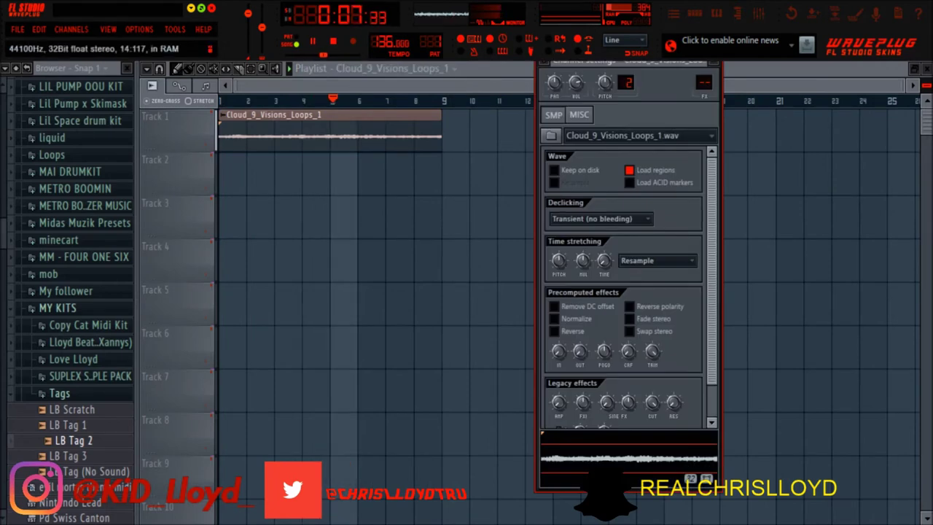
key("ctrl+e")
left_click_drag(626, 236, 455, 134)
double_click(454, 134)
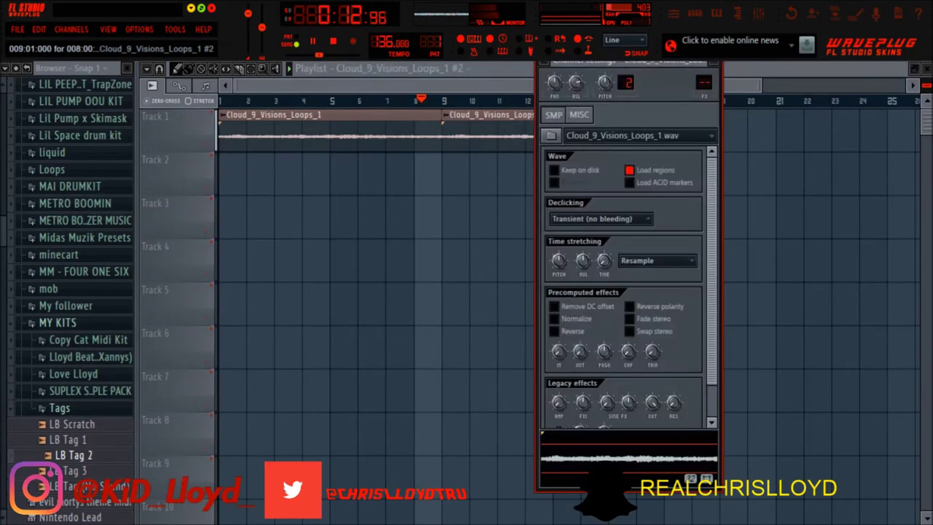
left_click(554, 331)
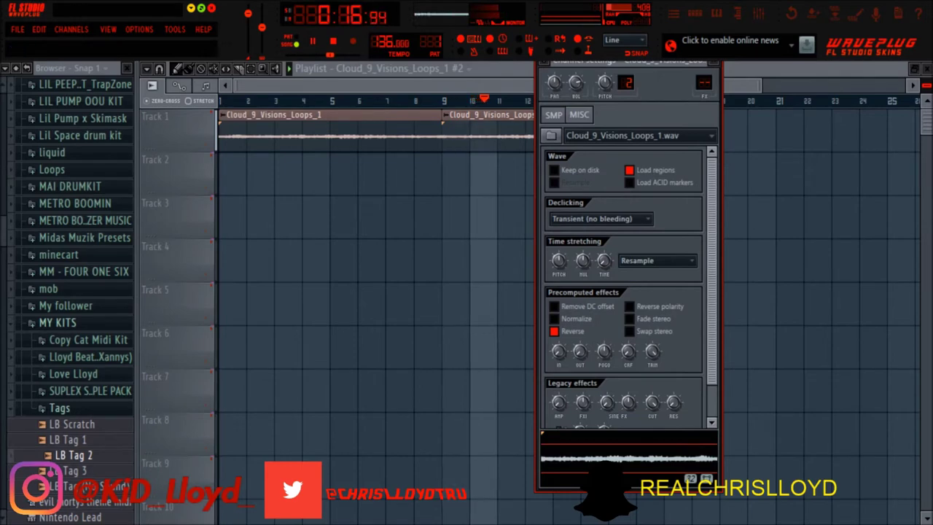
key("Escape")
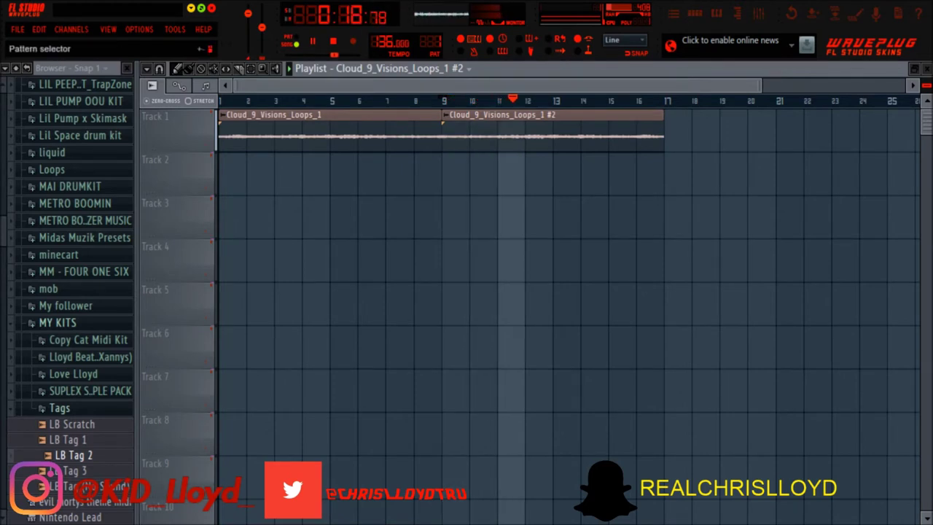
Step: Place Pattern 1 on Track 2 below the reversed clip, stretch it from bar 9 to bar 17 and select that range for playback
left_click(435, 42)
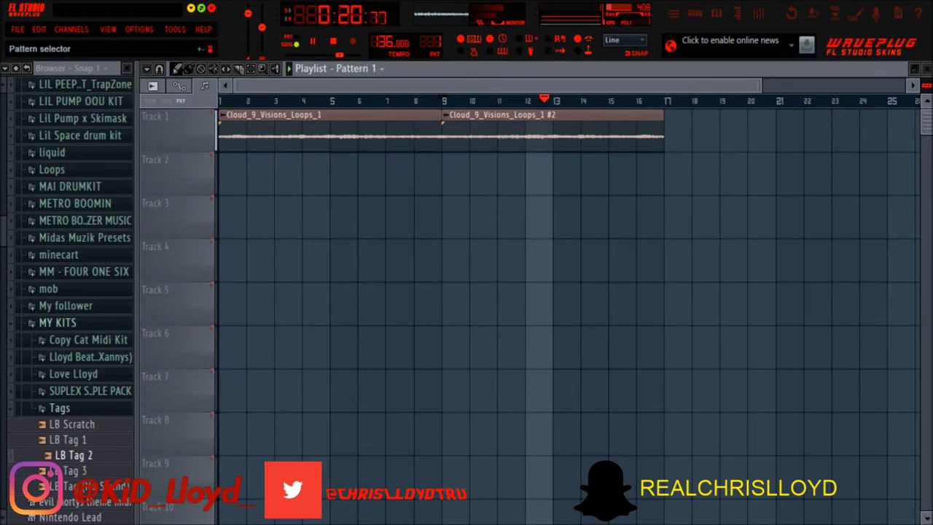
left_click(454, 173)
left_click_drag(469, 174, 663, 174)
left_click_drag(444, 101, 661, 102)
key("space")
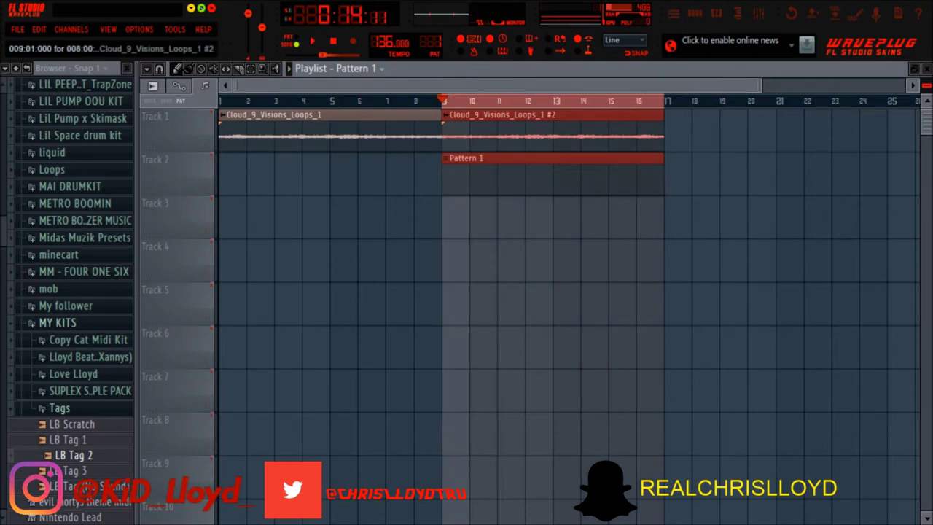
Step: Load Filler Snare into the Snare channel of Pattern 1 and add a hit on step 9
key("space")
key("F6")
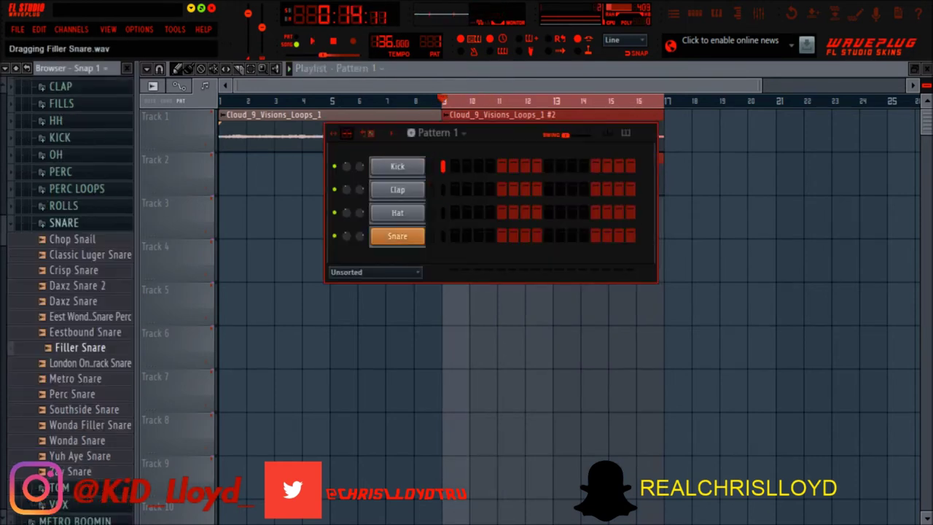
left_click_drag(81, 347, 397, 235)
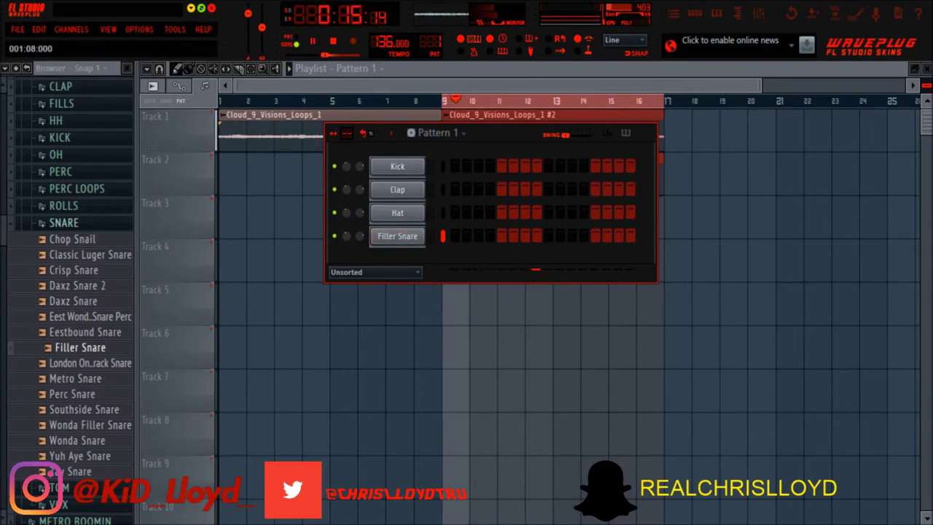
left_click(549, 235)
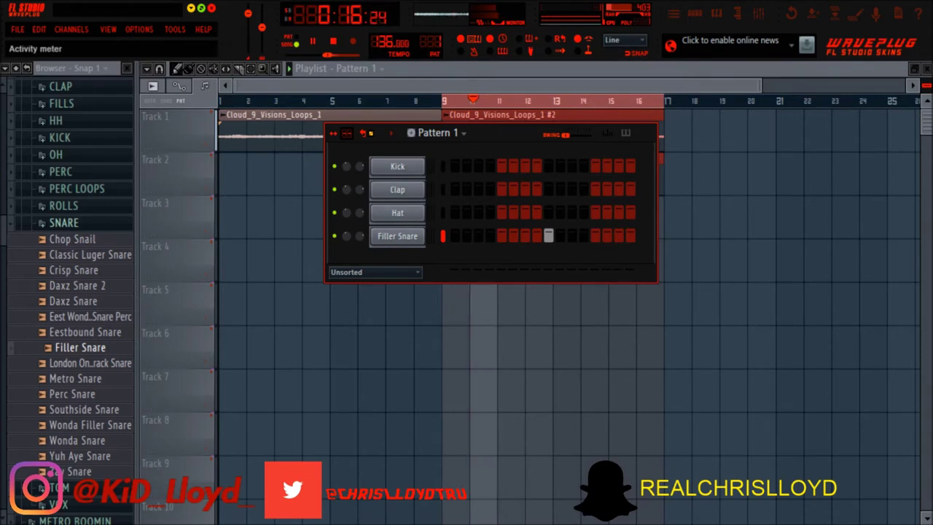
key("space")
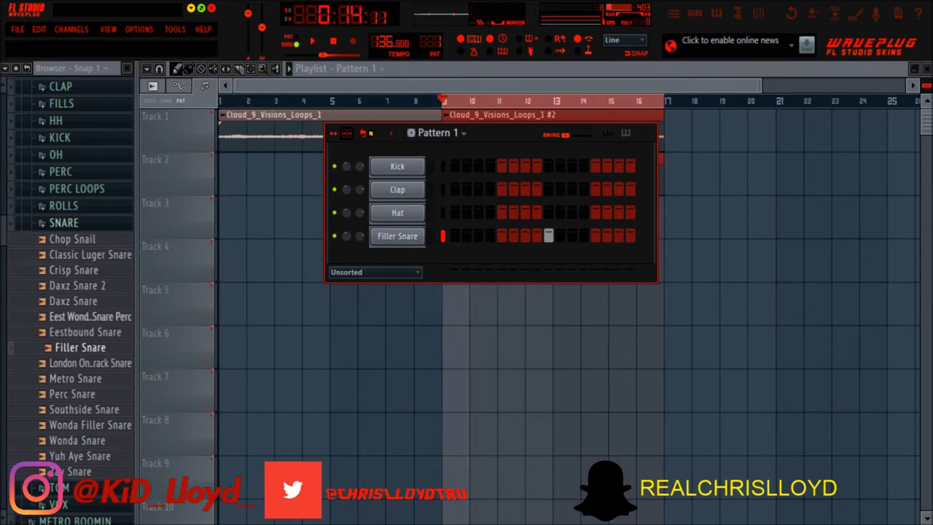
Step: Audition the samples in the SNARE folder and replace Filler Snare with Eest Wonda Snare Perc, checking it in playback
left_click(78, 239)
key("Down")
key("Down")
key("Down")
key("Down")
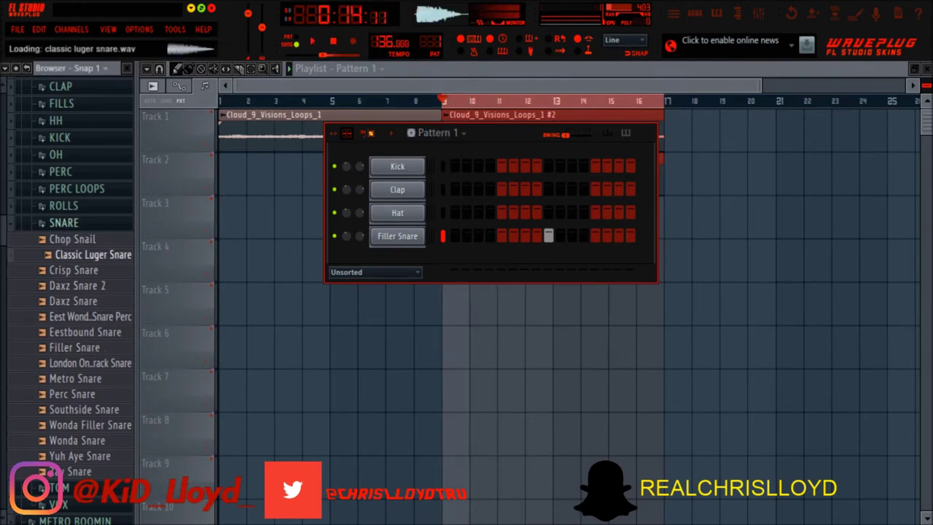
key("Down")
key("Down")
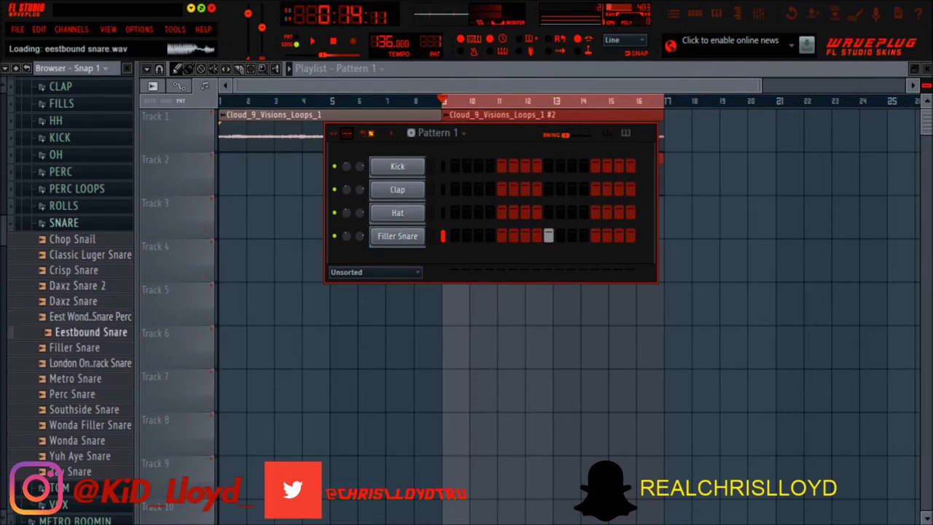
key("Up")
left_click_drag(93, 316, 398, 235)
key("space")
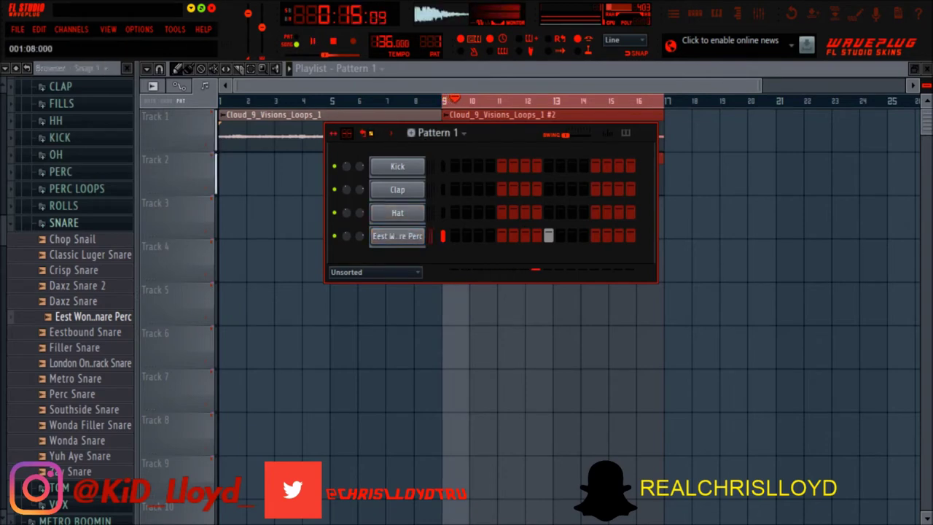
key("space")
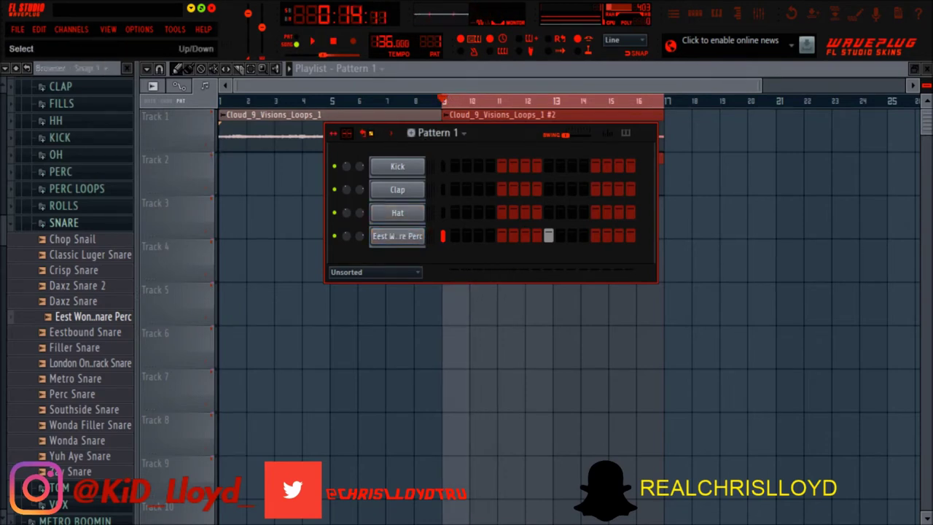
Step: Open the snare perc's notes in the piano roll and lengthen the C5 note to one bar
key("F7")
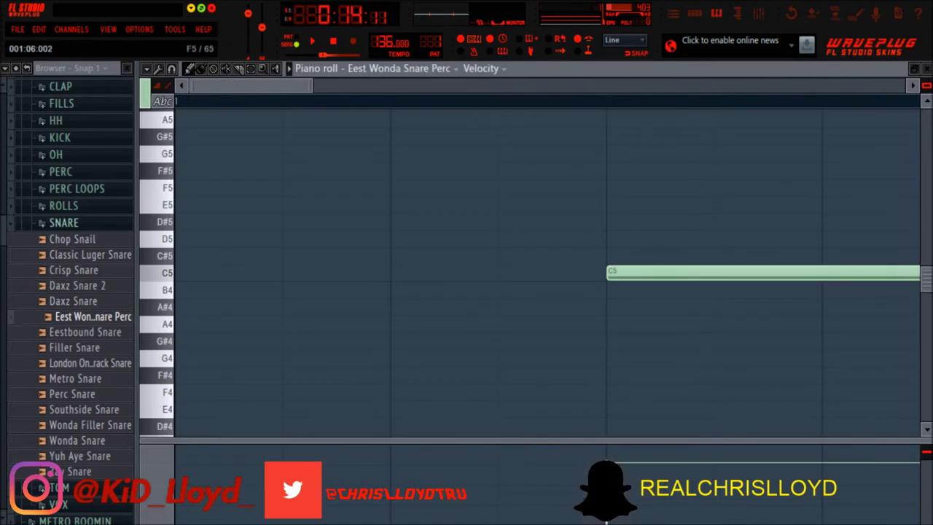
left_click_drag(312, 86, 905, 86)
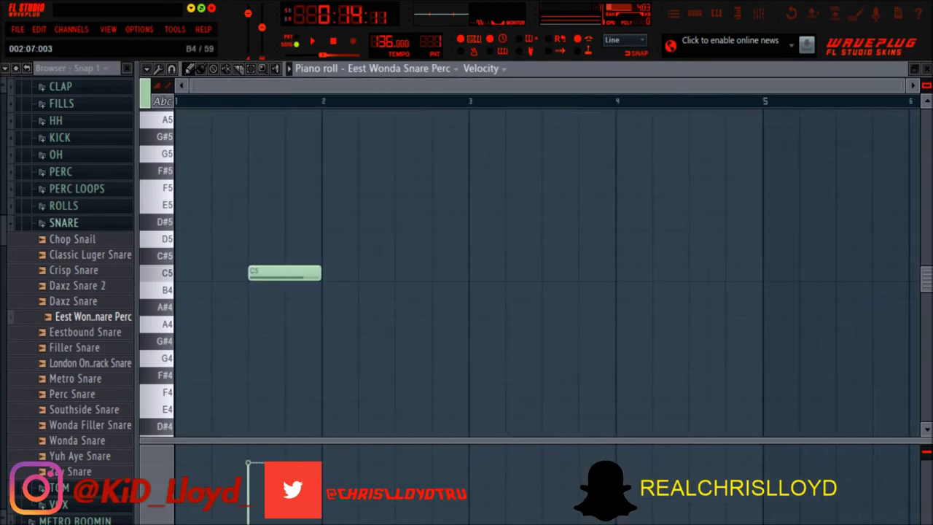
left_click_drag(320, 272, 413, 273)
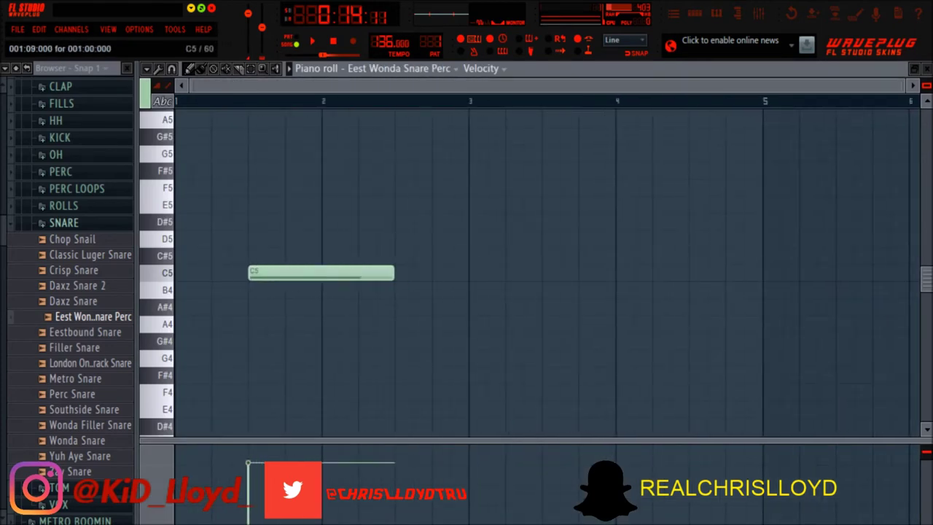
Step: Add seven more one-bar C5 notes end to end after the first, trim the last one at bar 9 and play the pattern
left_click(405, 273)
left_click(552, 273)
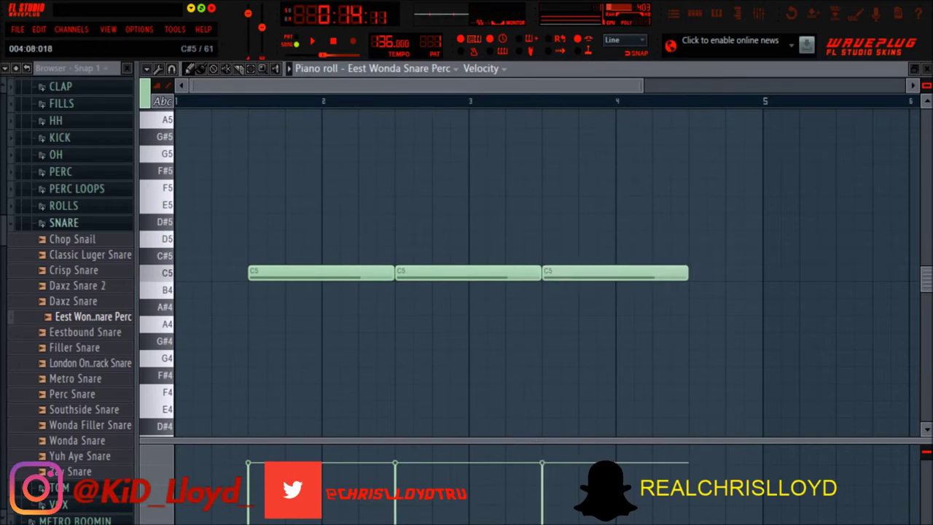
left_click(698, 273)
left_click_drag(589, 86, 860, 86)
left_click(537, 273)
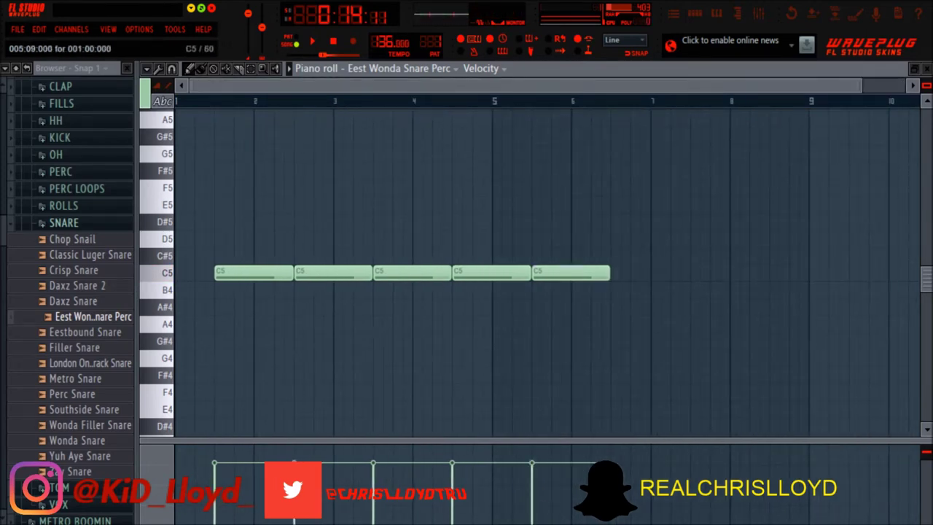
left_click(615, 272)
left_click(696, 273)
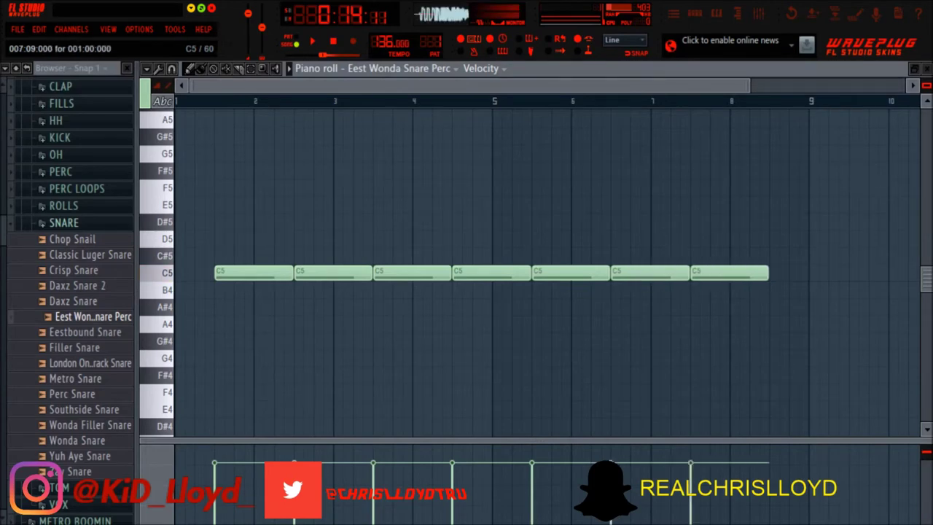
left_click(774, 273)
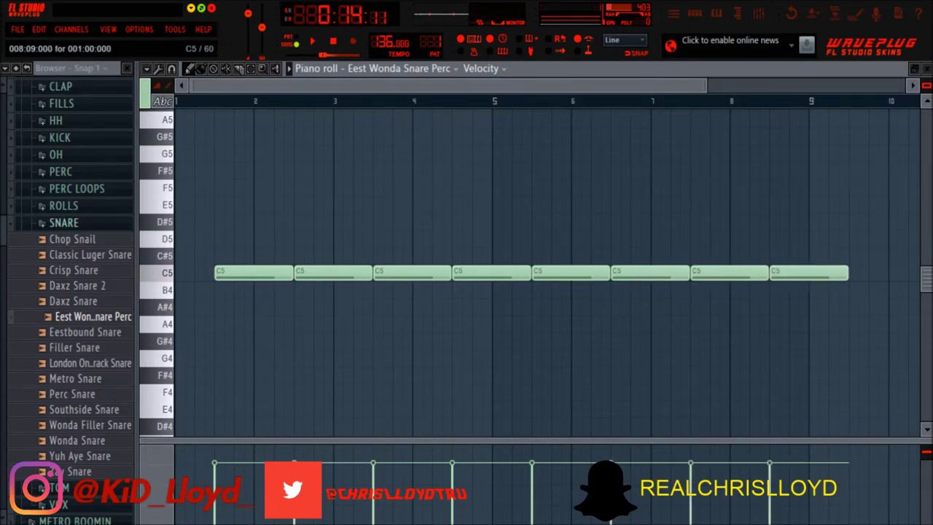
key("space")
key("space")
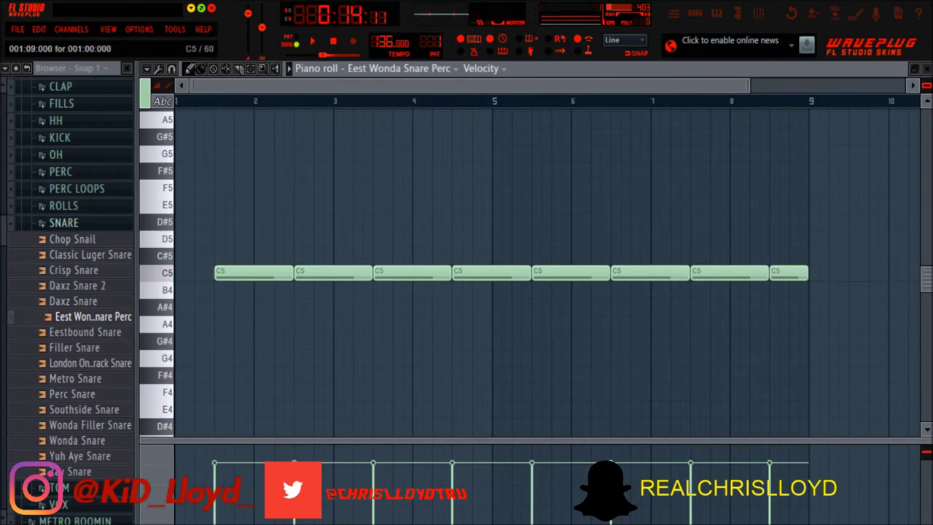
Step: Transpose all the snare perc notes up one octave to C6, playing the pattern to check the pitch
key("shift+Up")
key("shift+Up")
key("shift+Up")
key("shift+Up")
key("shift+Up")
key("space")
key("shift+Up")
key("shift+Up")
key("shift+Up")
key("shift+Up")
key("shift+Up")
key("shift+Up")
key("shift+Up")
key("space")
key("space")
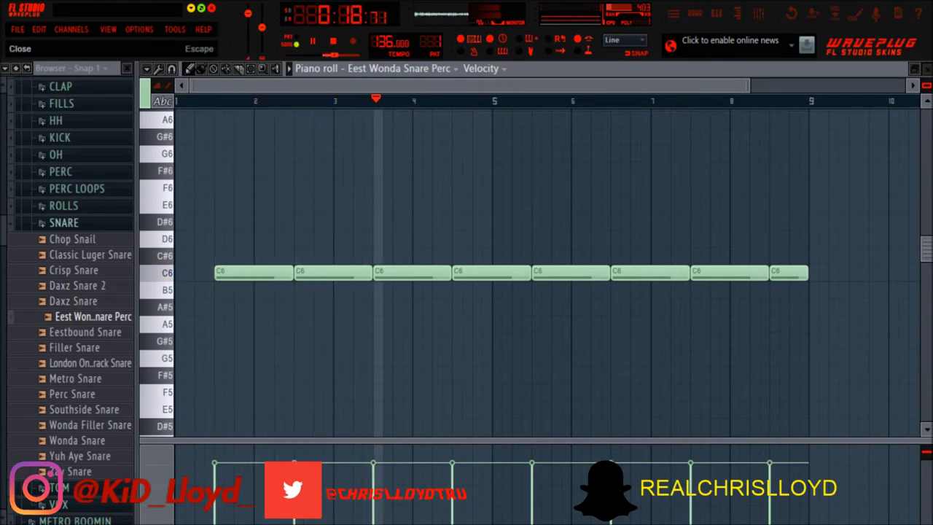
left_click(927, 68)
key("space")
Step: Replace the Hat channel's sample with Loop 3 from PERC LOOPS and add a two-beat G4 note at the pattern's start
left_click(397, 237)
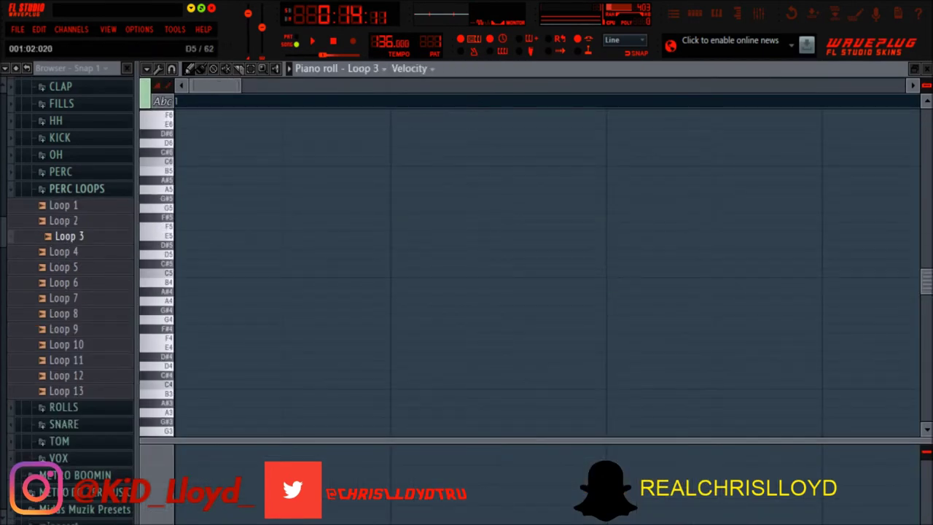
key("space")
key("space")
key("space")
key("space")
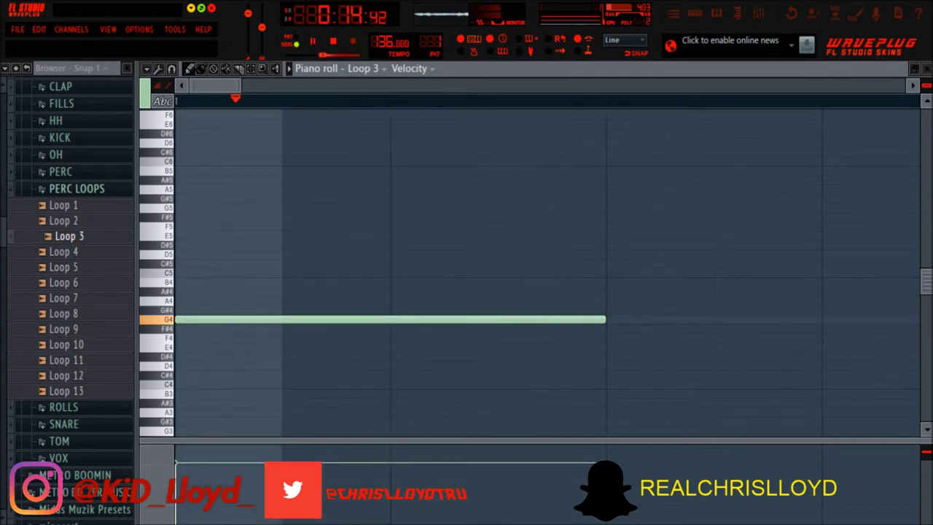
key("space")
key("Escape")
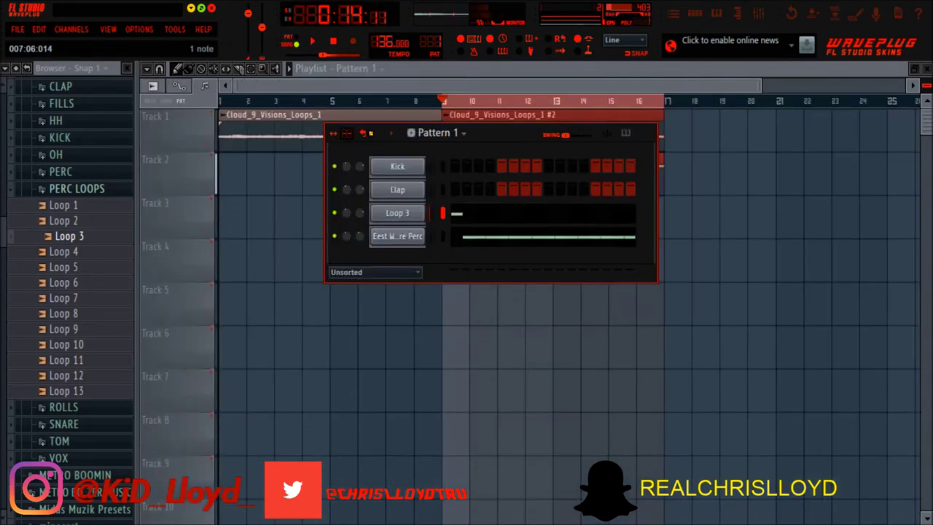
Step: Enable the volume envelope on the Eest Wonda Snare Perc and Loop 3 channels, and play Loop 3's note in the piano roll
left_click(397, 236)
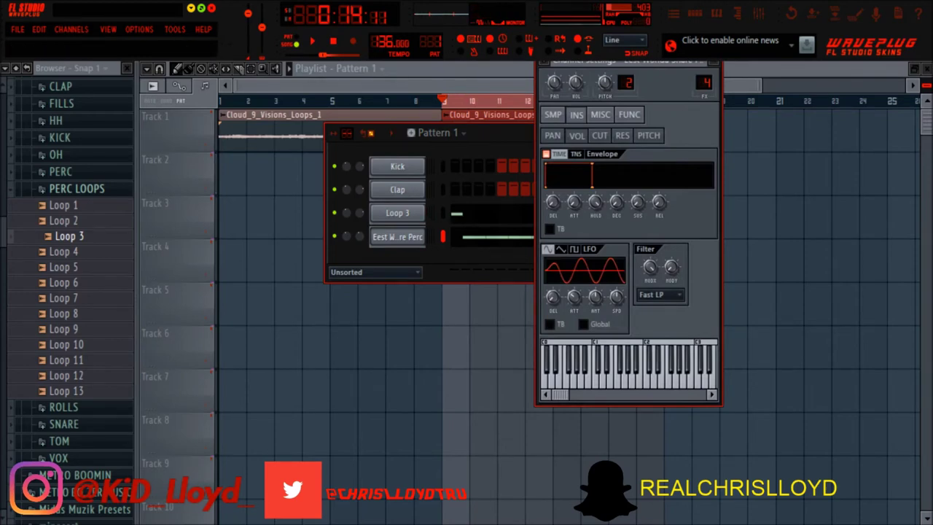
left_click(397, 213)
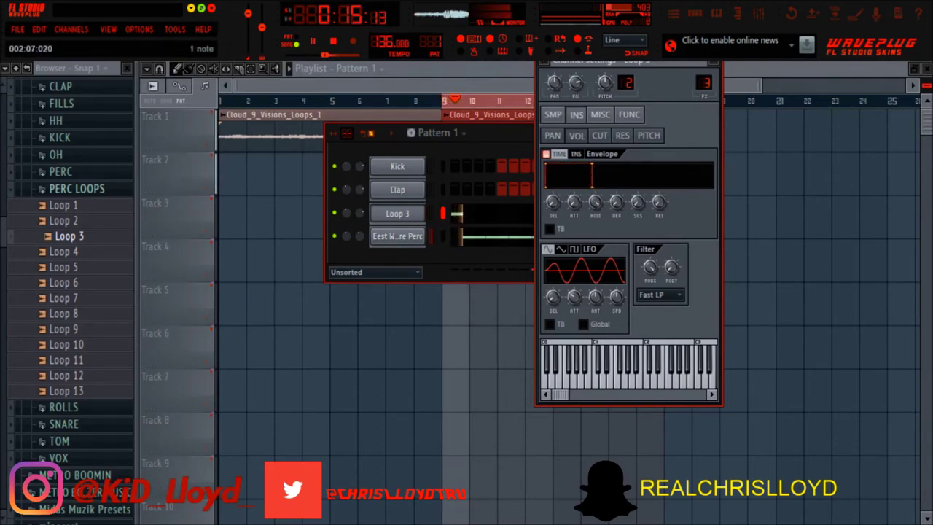
left_click(456, 213)
key("space")
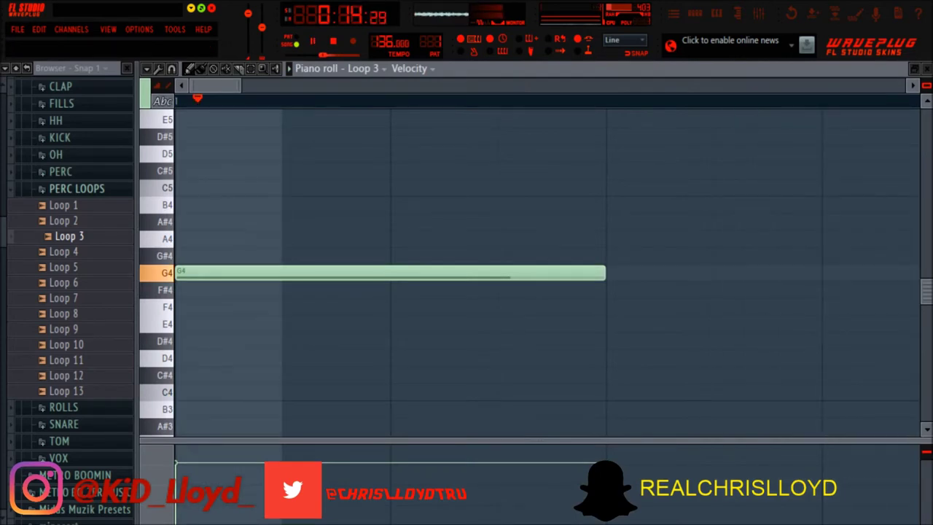
Step: Shorten Loop 3's G4 note to half a beat, repeat it on beats two and three of bar 1, and play the pattern
left_click_drag(602, 272, 387, 273)
key("space")
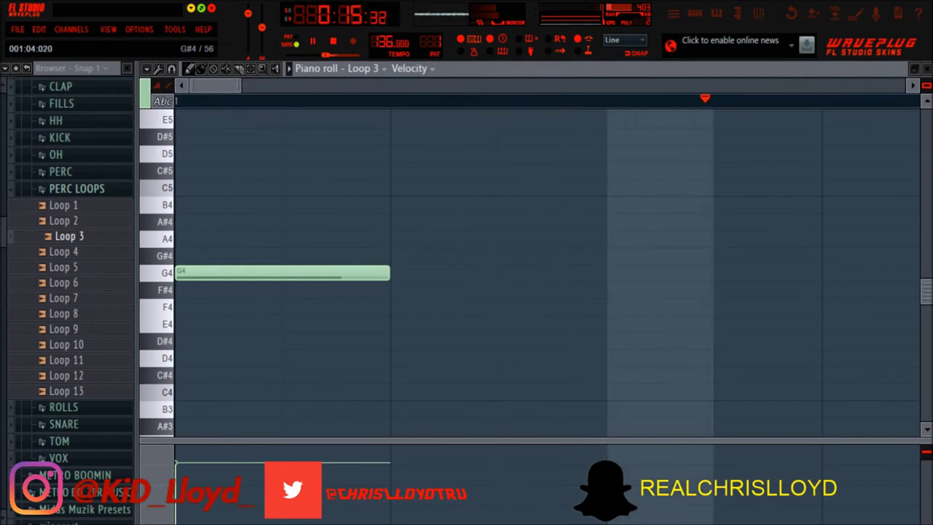
left_click_drag(387, 272, 284, 273)
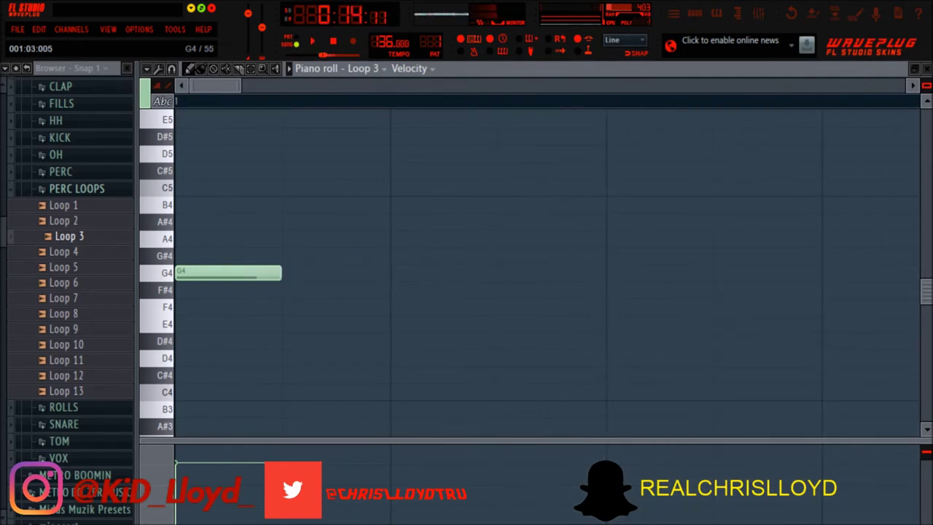
left_click(392, 273)
left_click(618, 272)
key("space")
key("space")
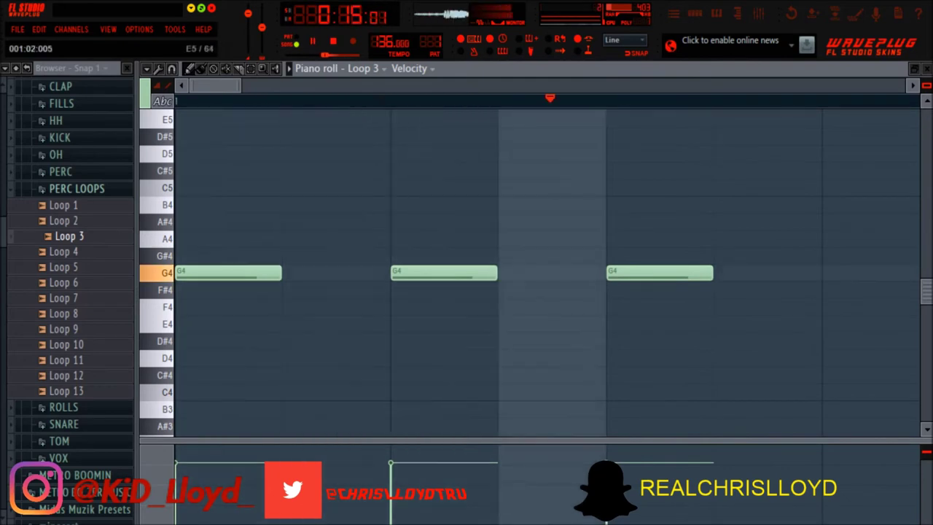
Step: Continue the half-beat G4 notes on every beat through the end of bar 4
left_click_drag(239, 86, 560, 86)
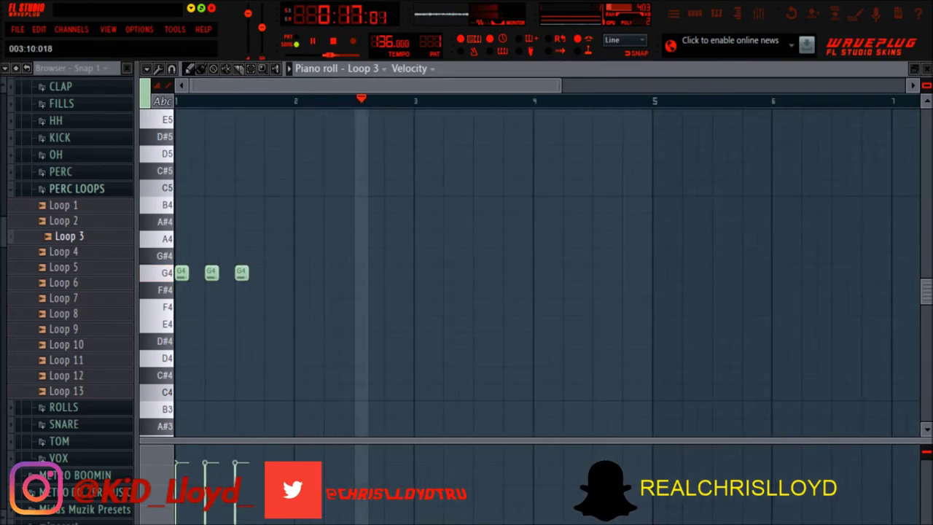
left_click(195, 273)
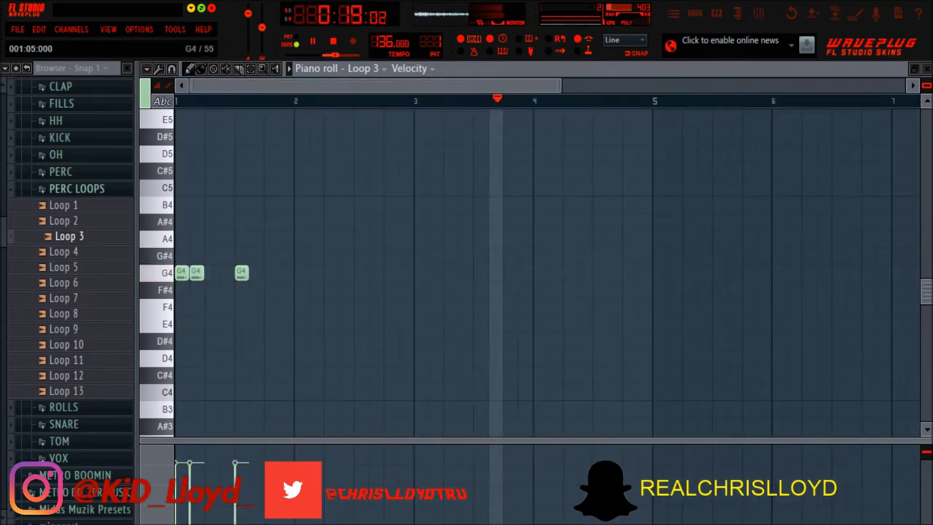
left_click(225, 273)
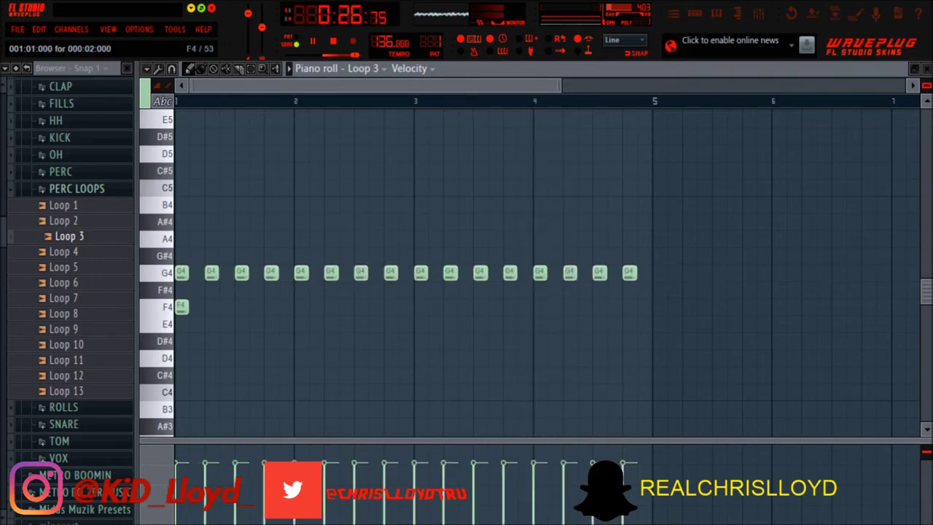
Step: Add an F4 note spanning bars 1 to 4 beneath the G4 notes and remove the stray G4 note after bar 5
left_click_drag(187, 307, 606, 306)
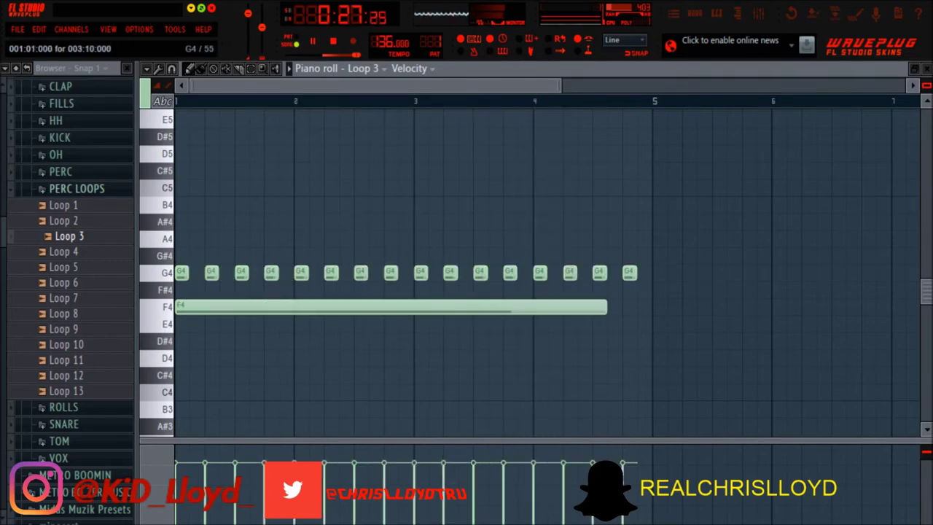
left_click(675, 273)
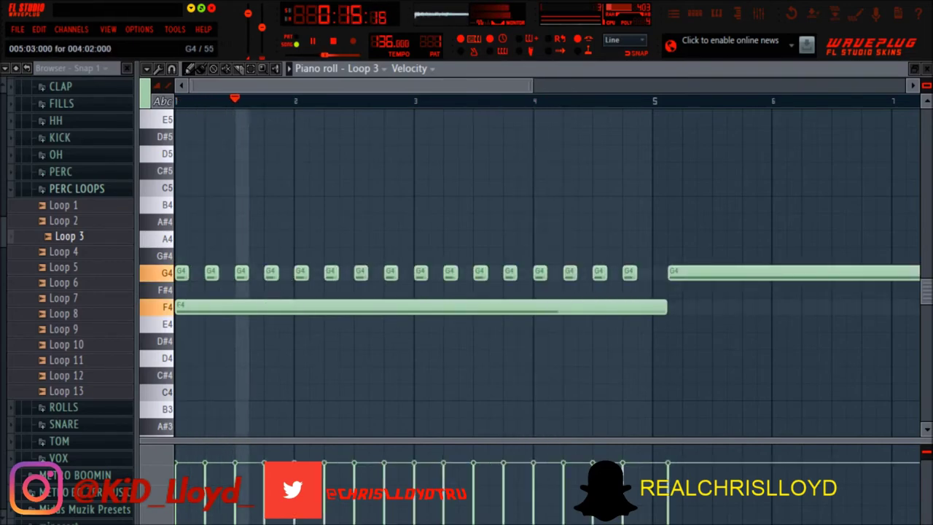
right_click(687, 273)
left_click_drag(665, 307, 650, 307)
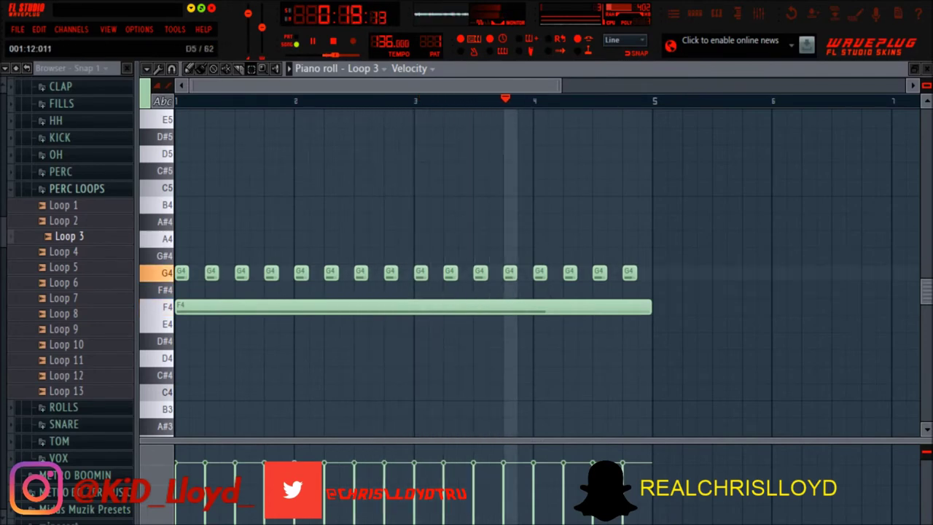
Step: Select the long F4 note and set its velocity to 51%, after trying 25%, playing the pattern to check the level
left_click(259, 307, "ctrl")
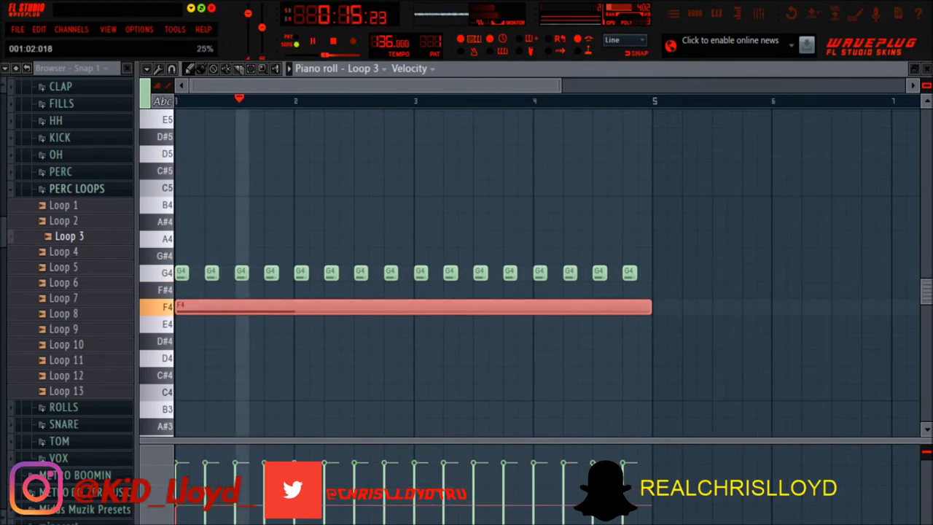
key("space")
key("space")
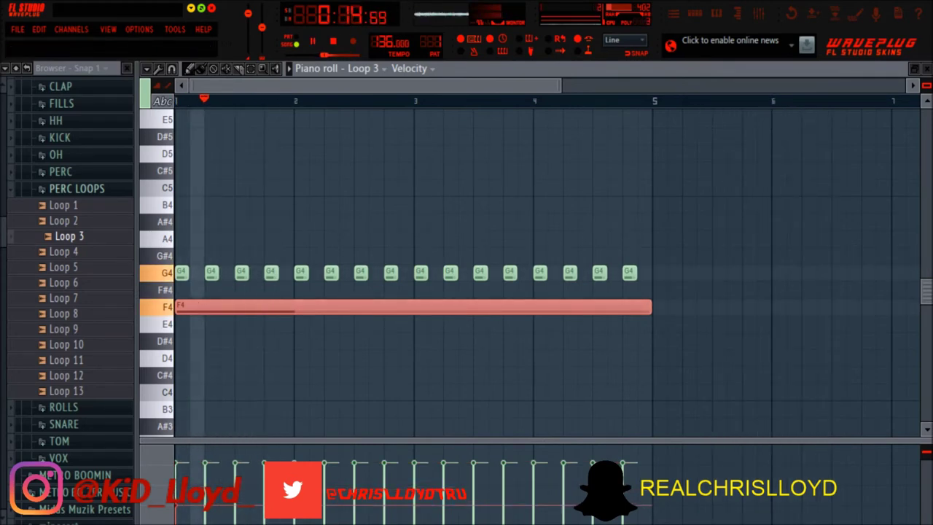
left_click_drag(188, 504, 186, 483)
key("space")
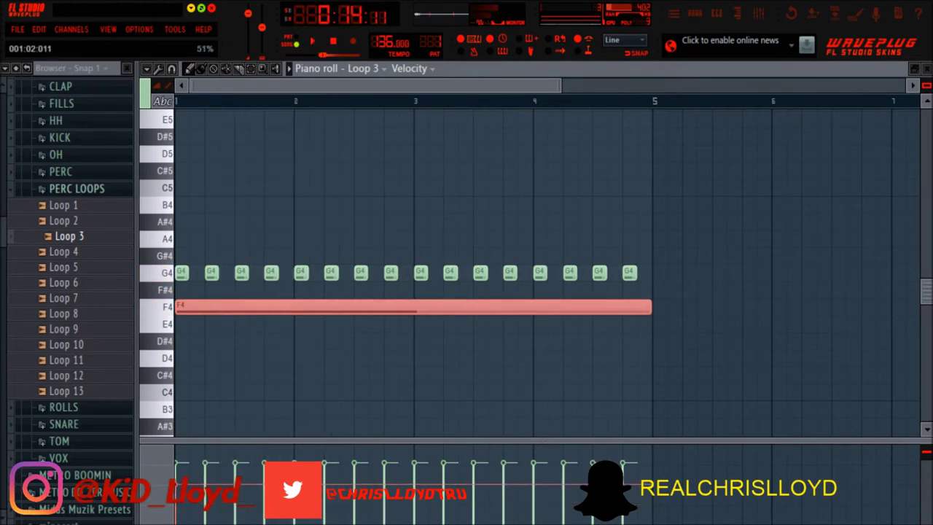
key("space")
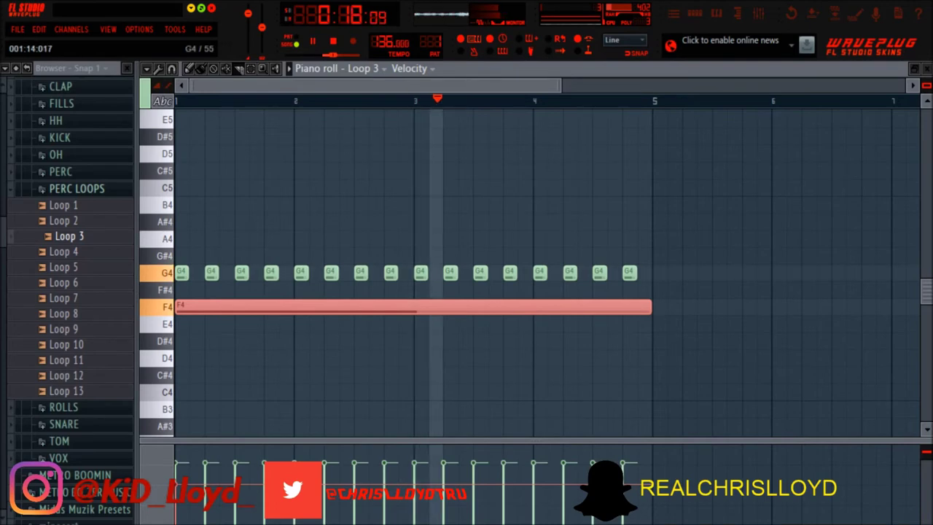
Step: Slice the F4 note at bar 2, delete the remainder, and add one-bar F4 notes in bars 2, 3 and 4
left_click(293, 306)
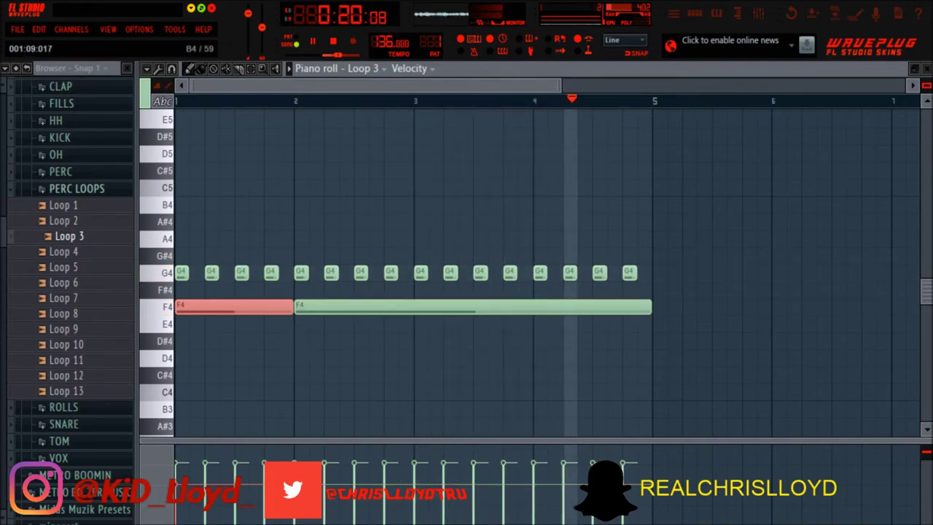
right_click(306, 307)
left_click(284, 307)
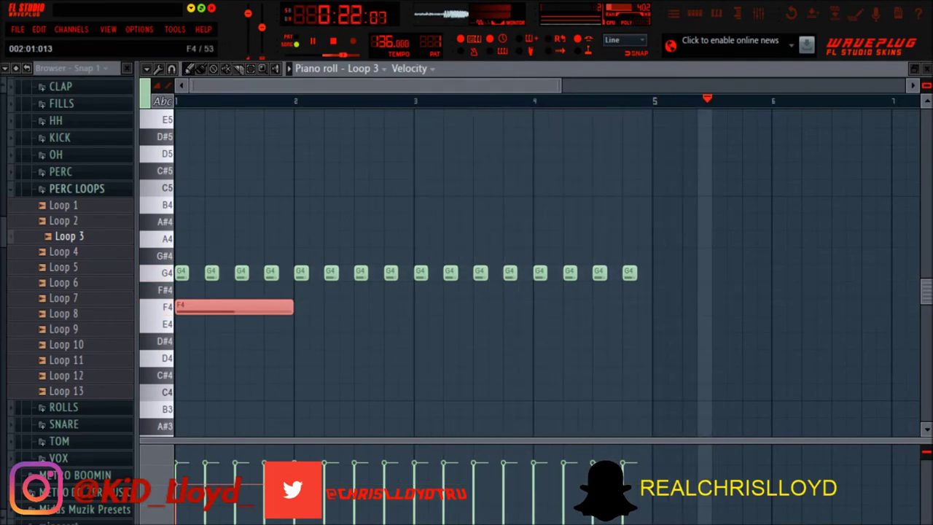
left_click(300, 307)
left_click(420, 306)
left_click(540, 307)
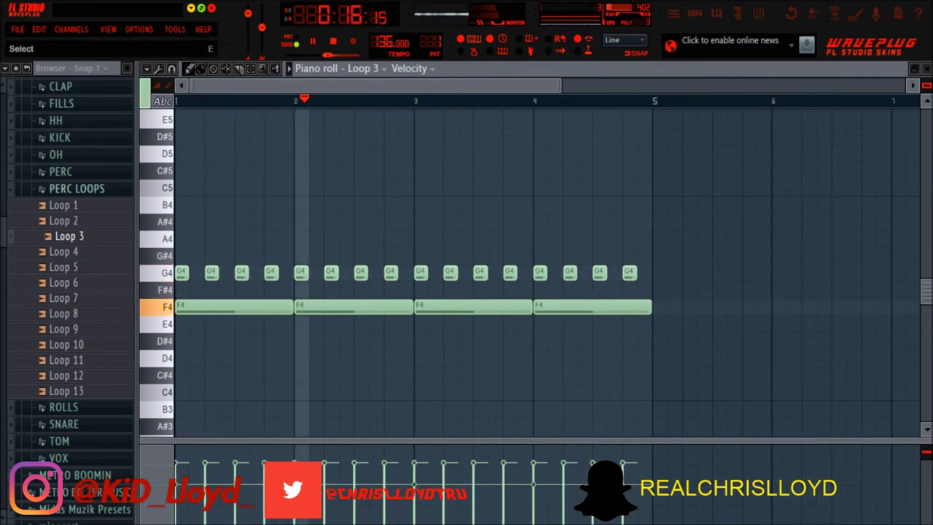
Step: Select all the Loop 3 notes in bars 1 to 4, duplicate them into bars 5 to 8, and close the piano roll
left_click_drag(698, 222, 175, 341)
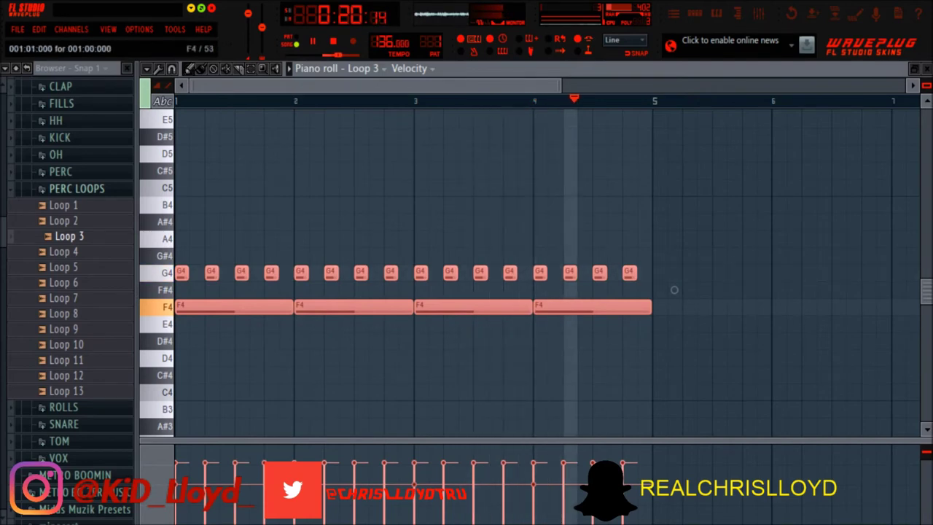
left_click_drag(674, 290, 689, 290)
left_click_drag(209, 291, 677, 240)
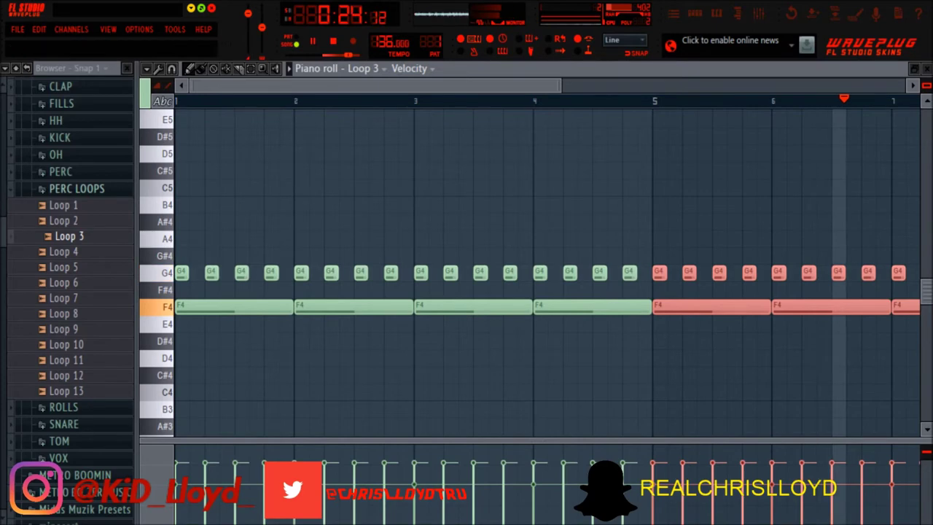
key("Escape")
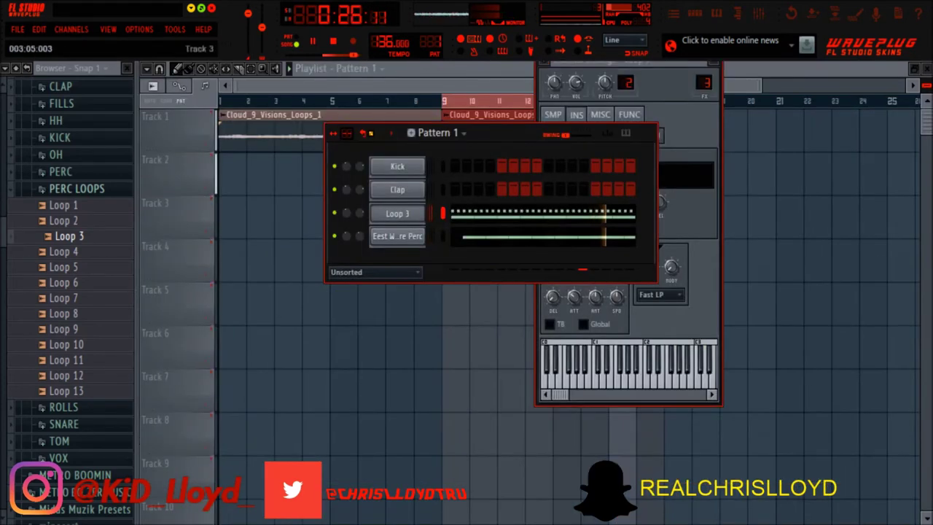
Step: Audition samples in the KICK folder, replace the Kick channel's sample with Thump Kick, and place hits on steps 1, 5 and 15
left_click(76, 188)
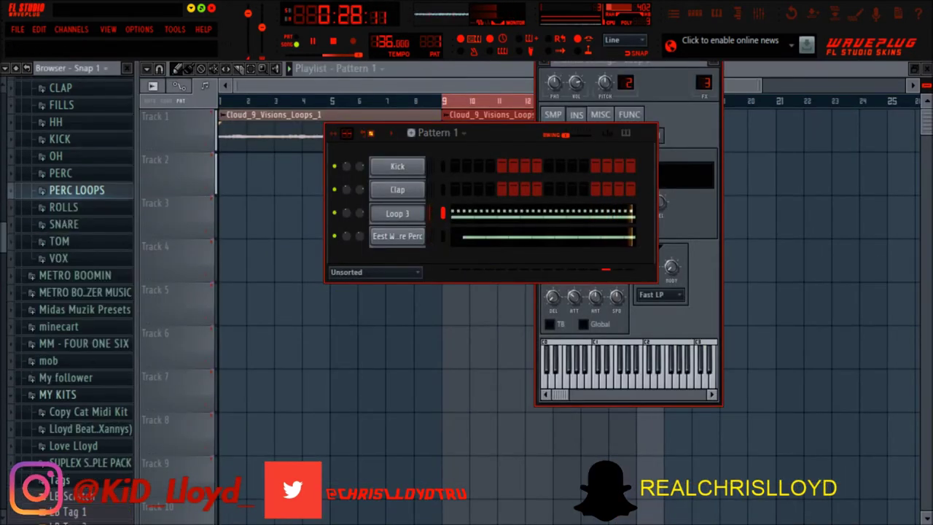
scroll(77, 189, "up", 1)
left_click(60, 166)
key("space")
left_click(90, 213)
left_click(90, 197)
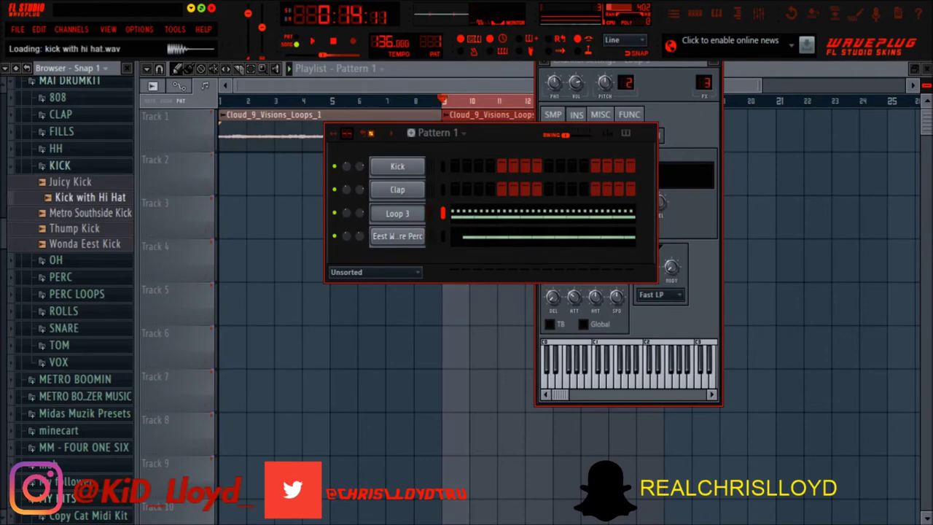
left_click(60, 166)
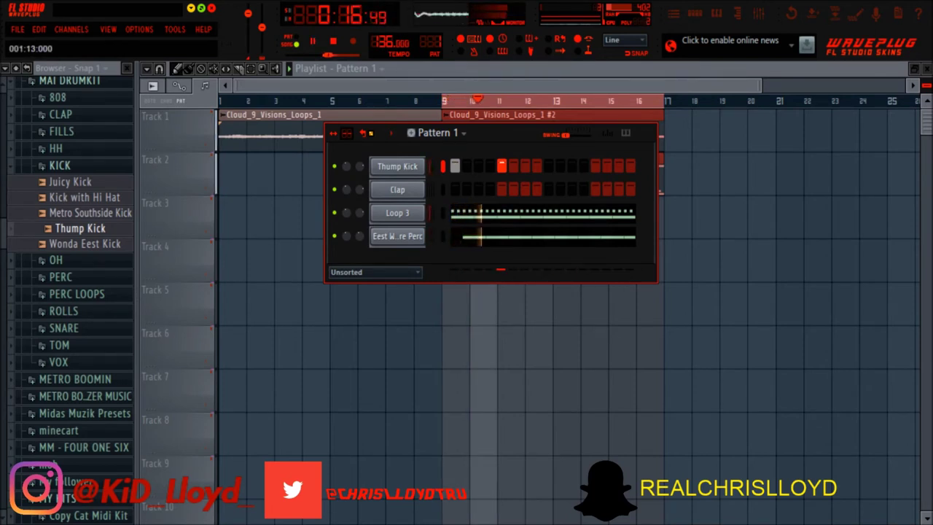
key("space")
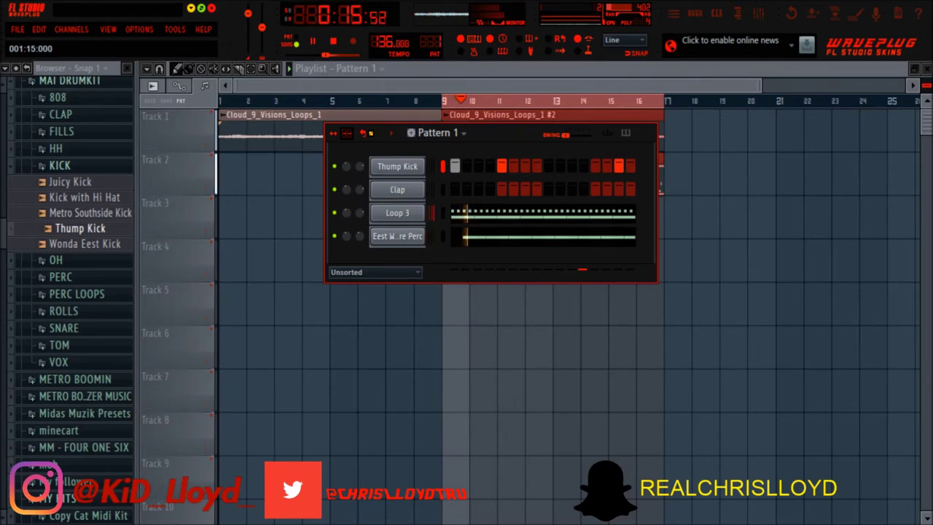
key("space")
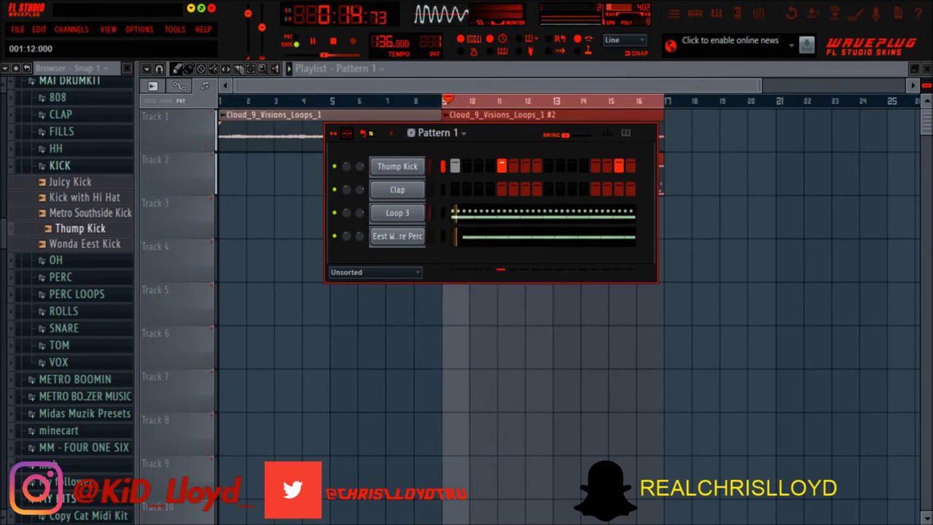
Step: Build the Thump Kick's C5 notes into a four-bar pattern, duplicate it into bars 5 to 8, and close the piano roll
key("F7")
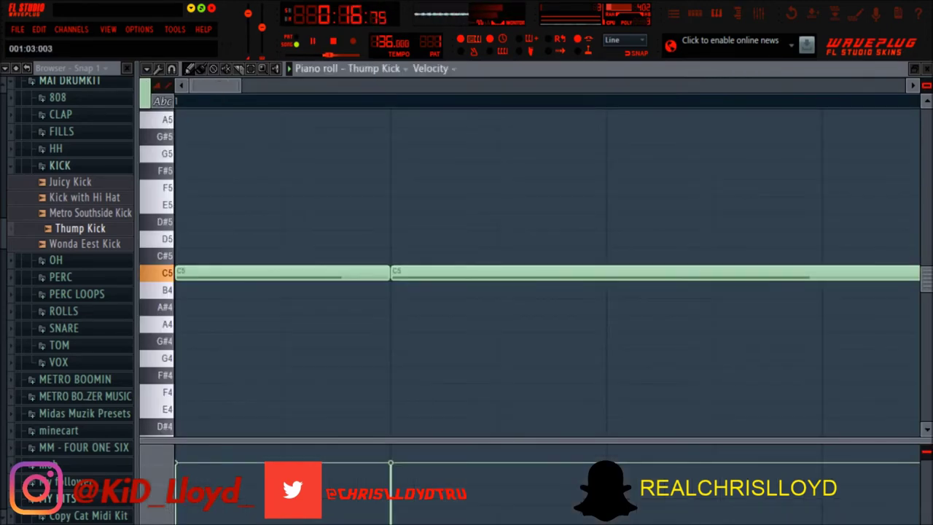
scroll(306, 273, "down", 5)
key("space")
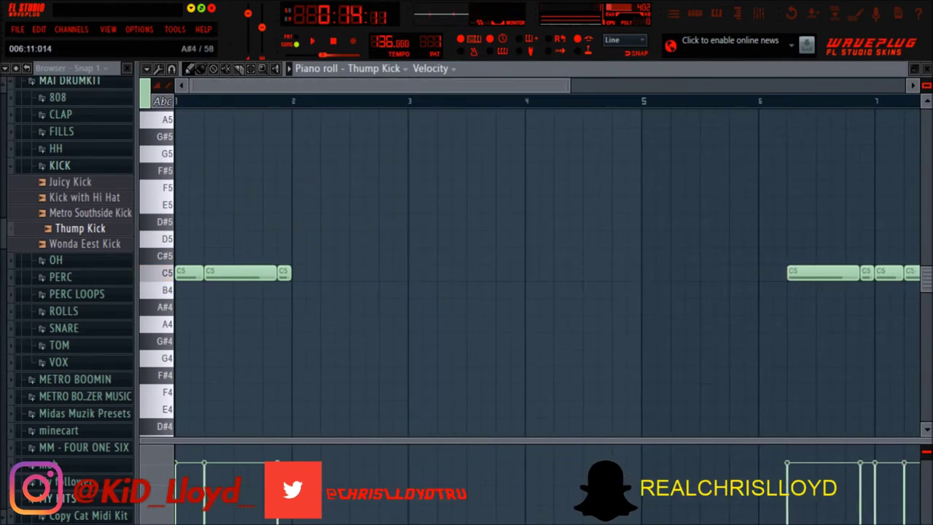
scroll(547, 273, "right", 3)
scroll(546, 273, "right", 4)
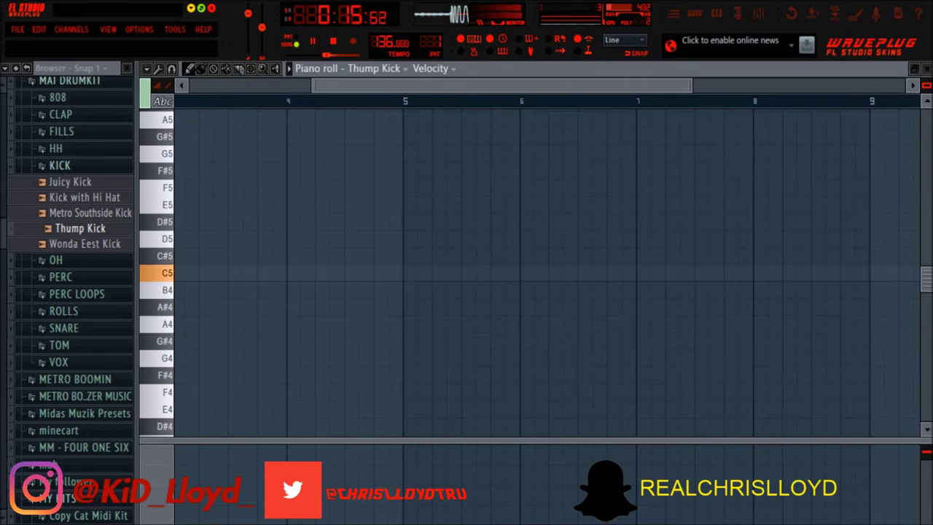
scroll(546, 274, "left", 6)
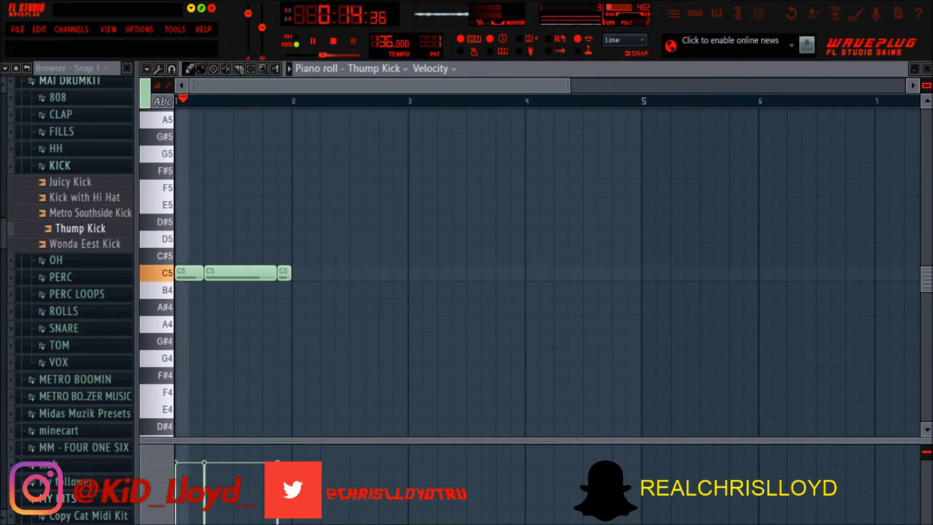
left_click(296, 274)
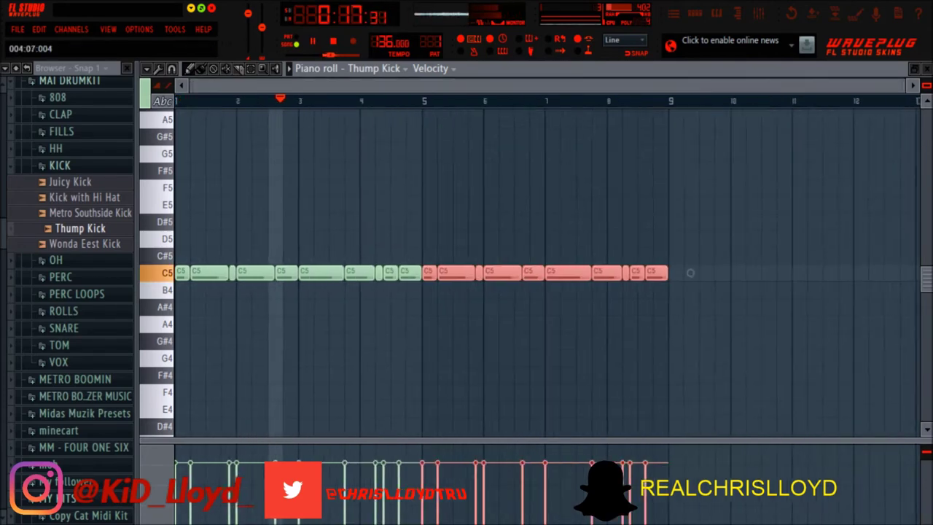
left_click(926, 69)
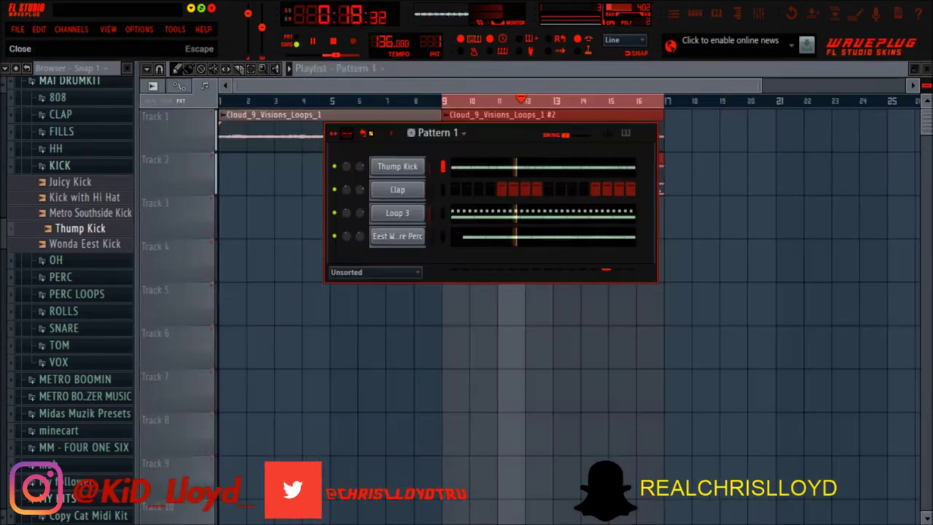
Step: Check the Eest Wonda Snare Perc notes, switch to the Loop 3 piano roll and select all its F4 notes
left_click(518, 236)
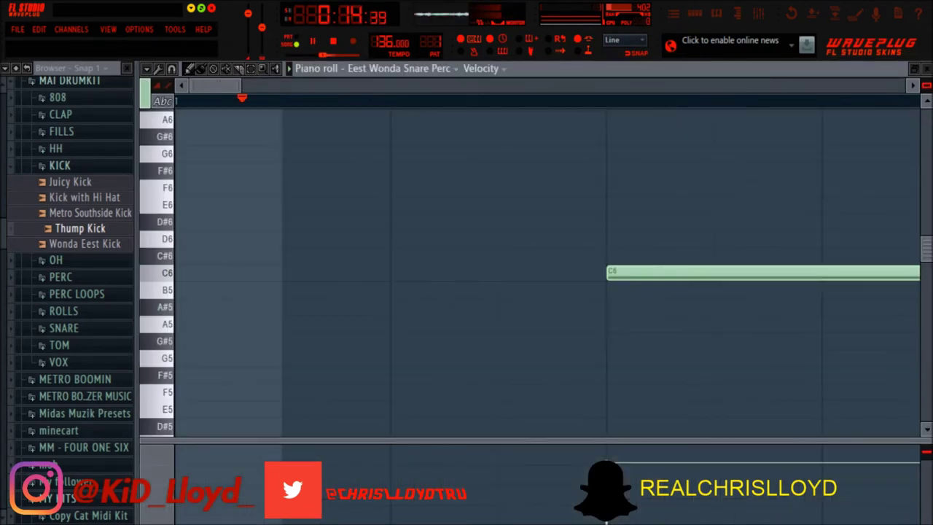
scroll(518, 236, "down", 6)
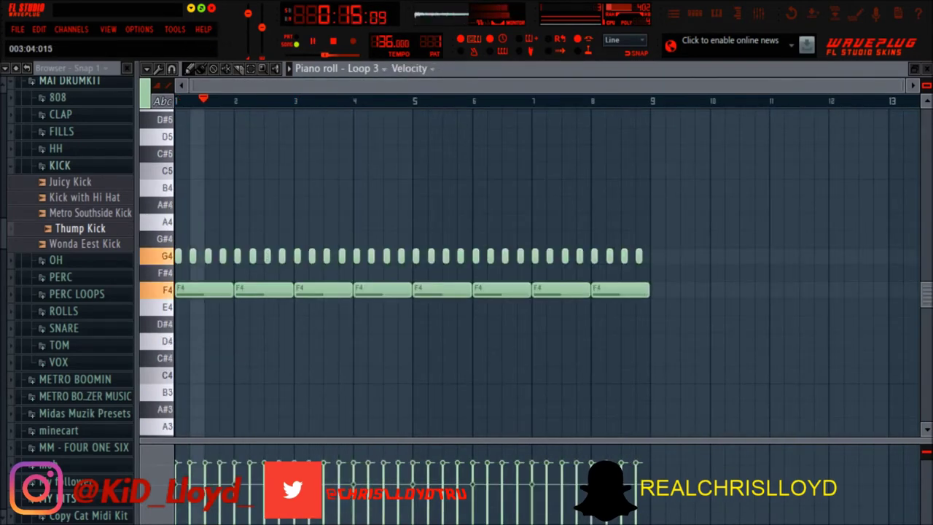
left_click(251, 69)
left_click_drag(212, 301, 919, 291)
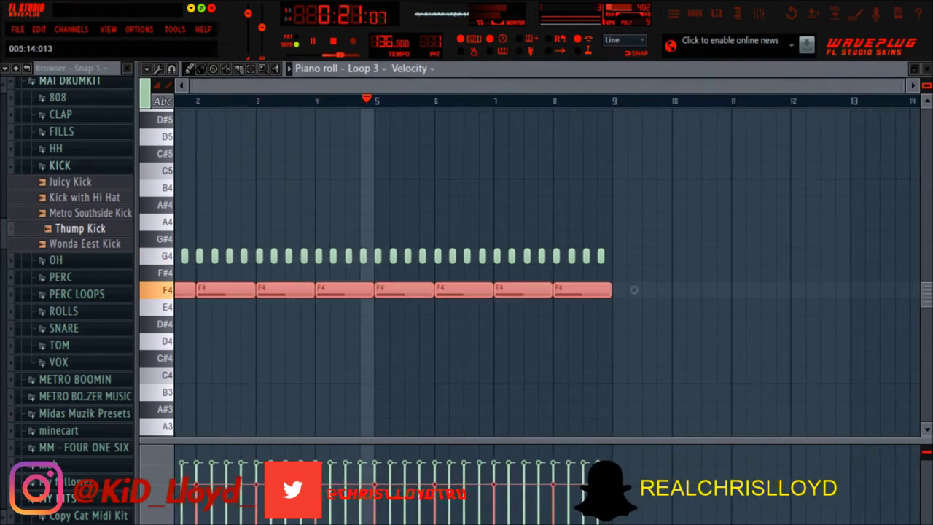
left_click_drag(423, 86, 365, 86)
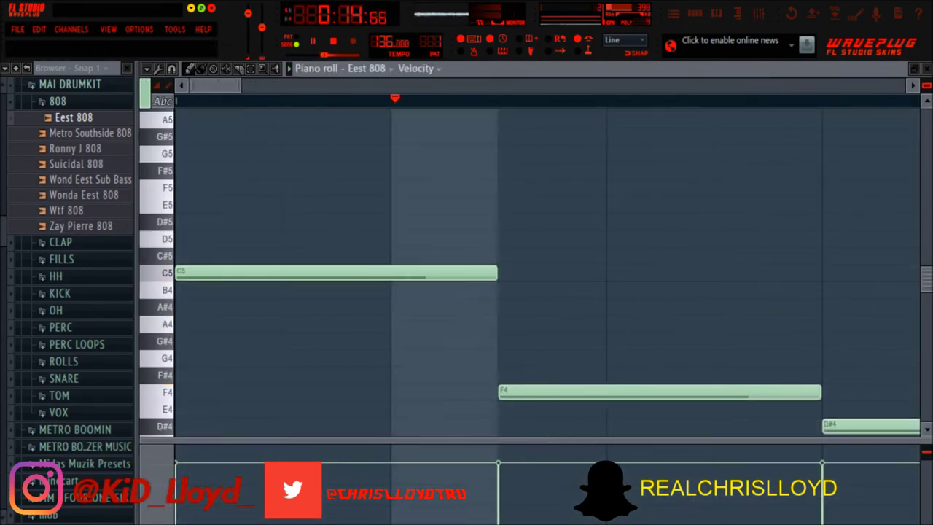
Step: Add a second D#4 note in bar 2 of the Eest 808 melody
left_click_drag(239, 85, 620, 85)
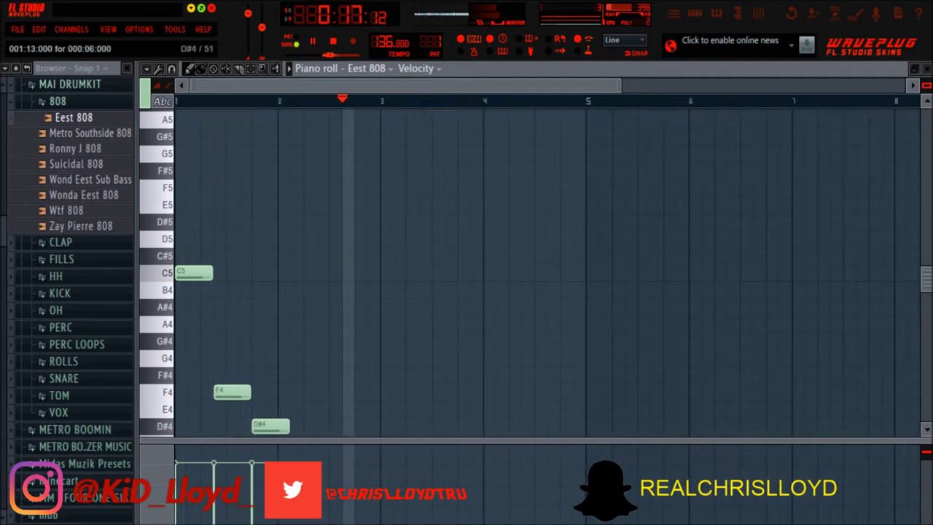
left_click(306, 426)
left_click(346, 426)
right_click(348, 426)
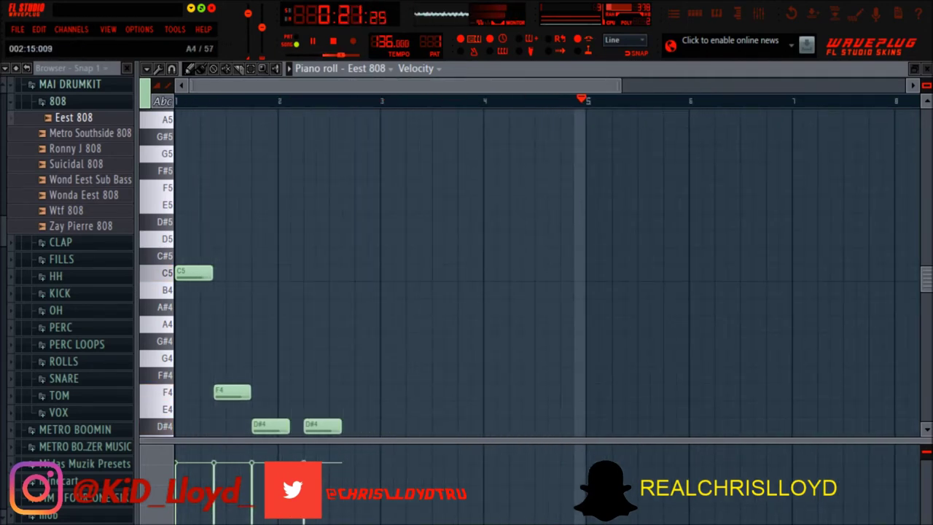
Step: Lengthen both D#4 notes to close the gaps between them and a short C#5 note placed at the end of bar 2
left_click(374, 323)
left_click_drag(288, 426, 301, 426)
left_click_drag(373, 323, 373, 290)
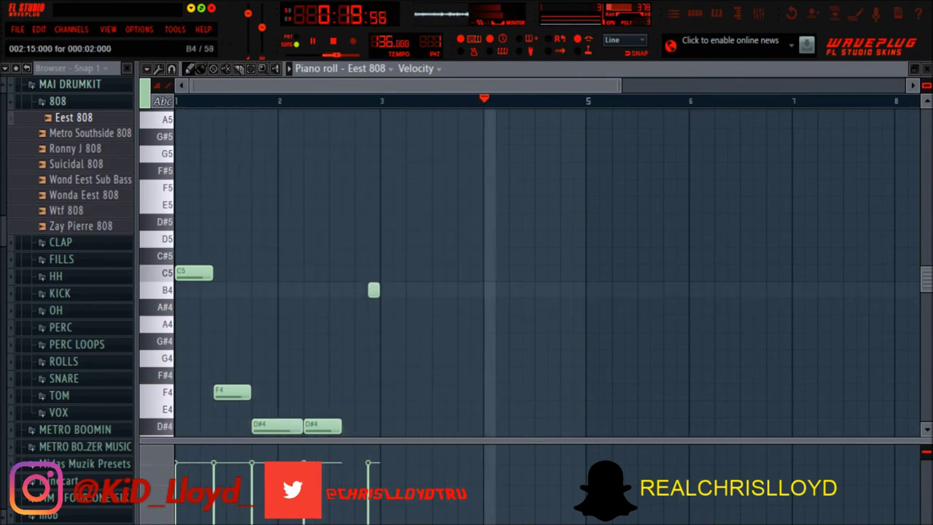
left_click_drag(340, 426, 365, 426)
left_click_drag(373, 290, 373, 256)
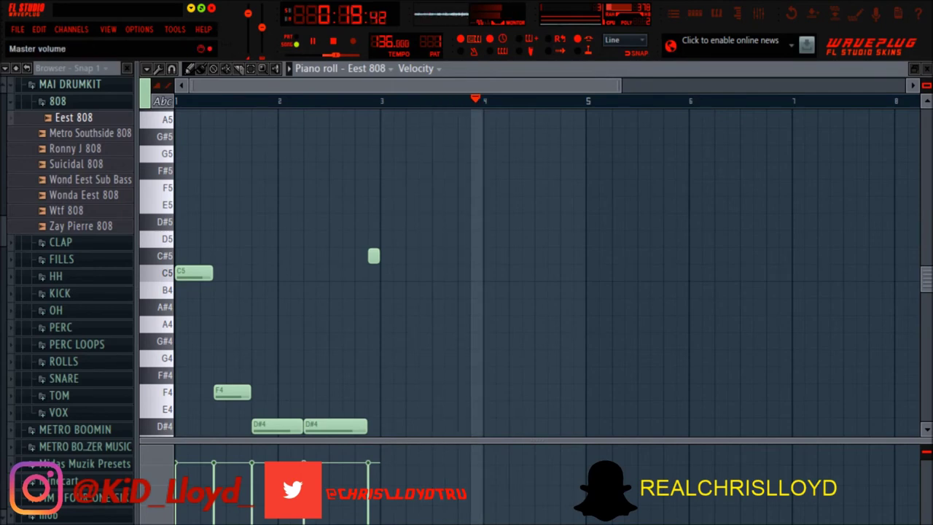
Step: Shorten the second D#4 note in bar 2 and add a short D#4 note just before the C#5 note
left_click(251, 68)
left_click_drag(438, 196, 186, 436)
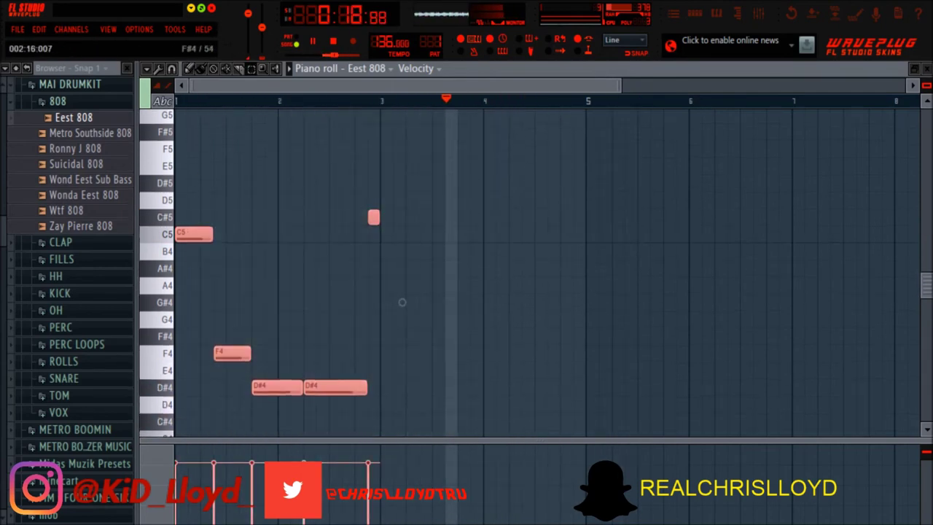
mouse_move(358, 387)
left_mouse_down()
mouse_move(383, 387)
mouse_move(353, 388)
left_mouse_up()
key("ctrl+z")
left_click(360, 387)
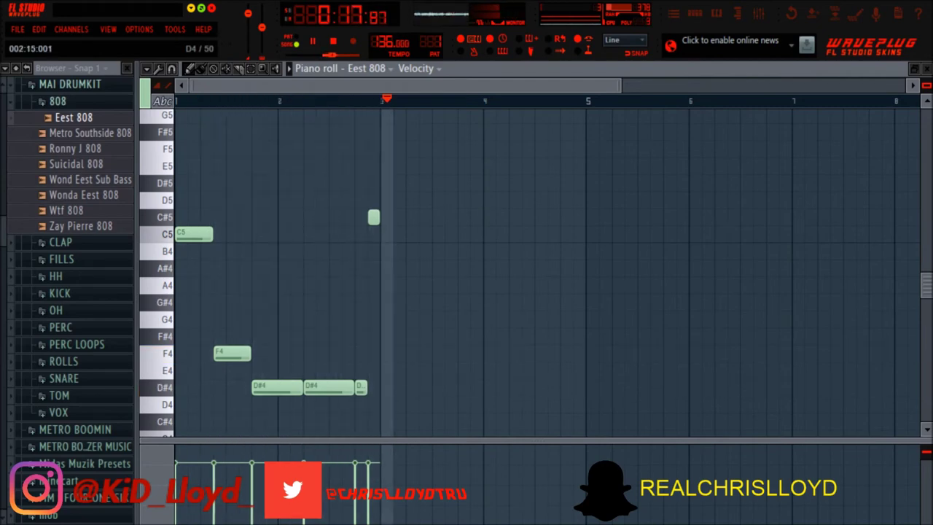
Step: Duplicate the two-bar 808 phrase into bars 3 and 4, raise its last short D#4 note to D5, and play it back
key("ctrl+a")
key("ctrl+b")
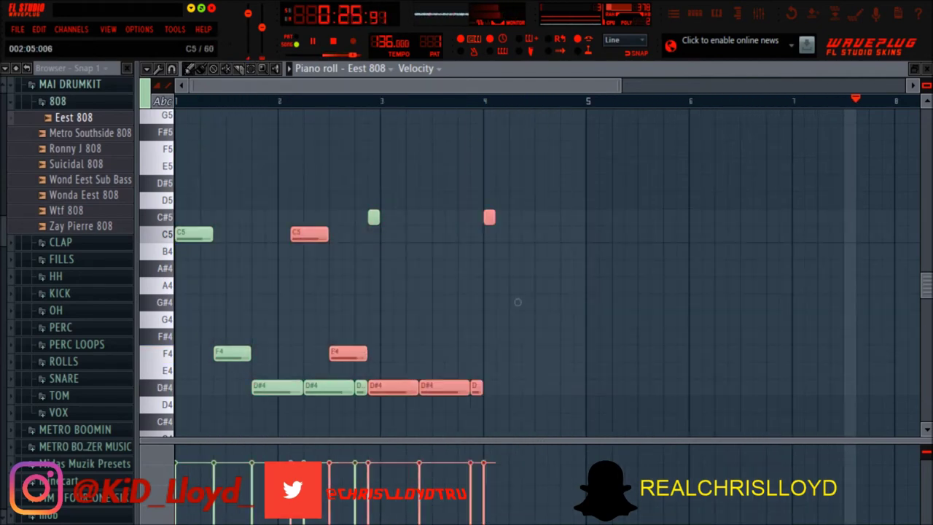
left_click_drag(517, 302, 607, 302)
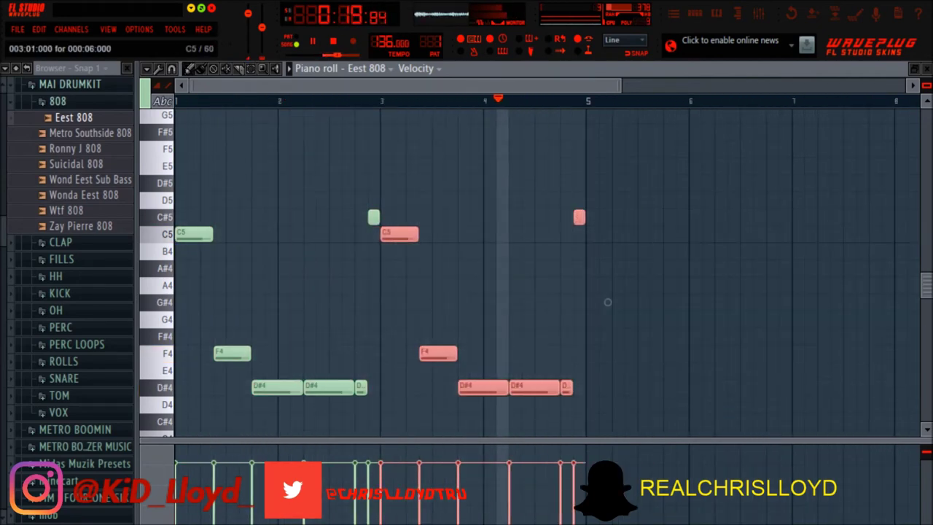
left_click(607, 302)
left_click_drag(566, 387, 566, 199)
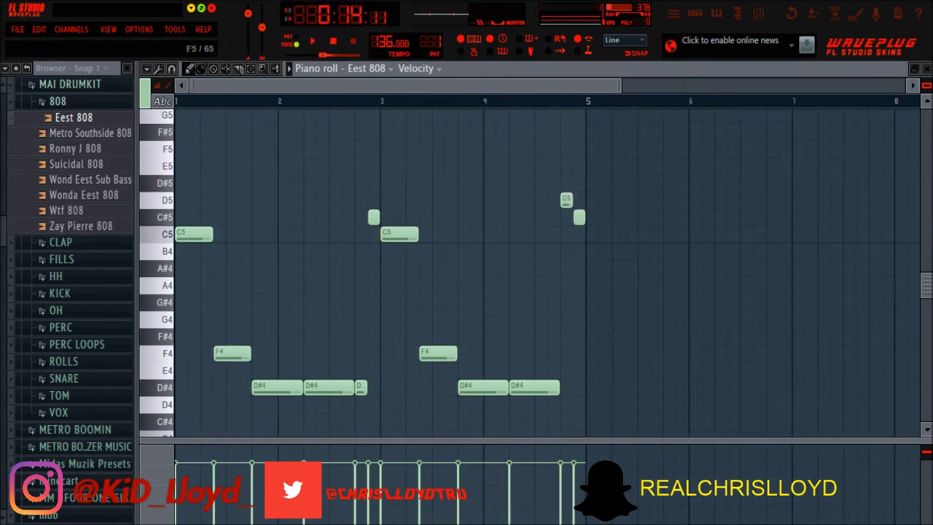
key("space")
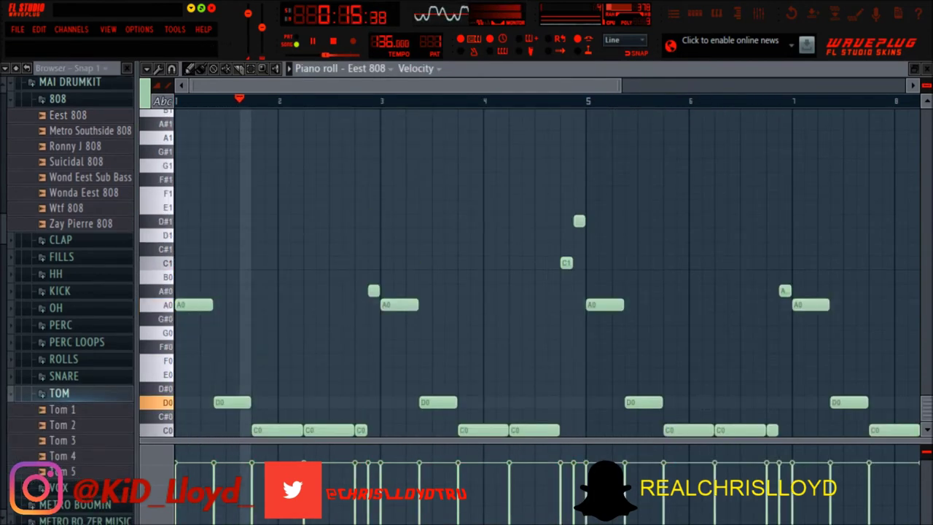
Step: Transpose all the Eest 808 notes up one octave and close the piano roll
key("ctrl+Up")
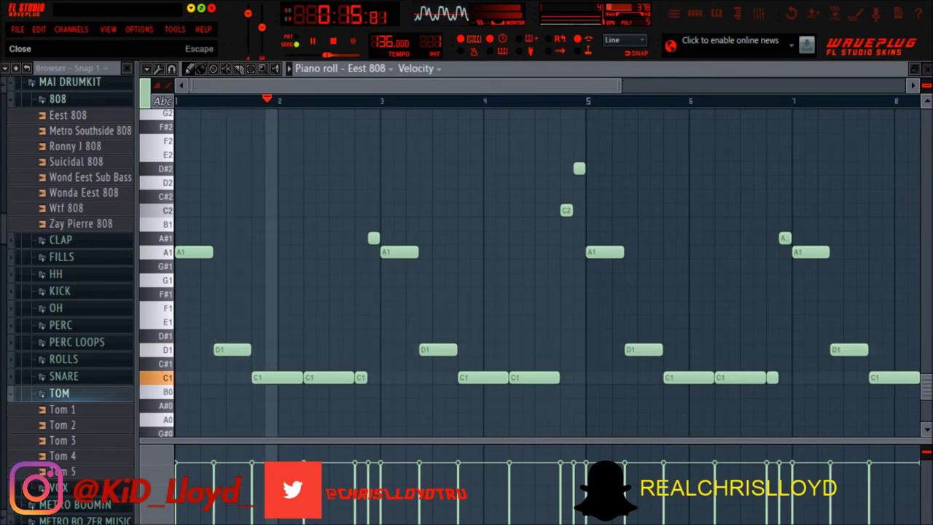
key("Escape")
key("space")
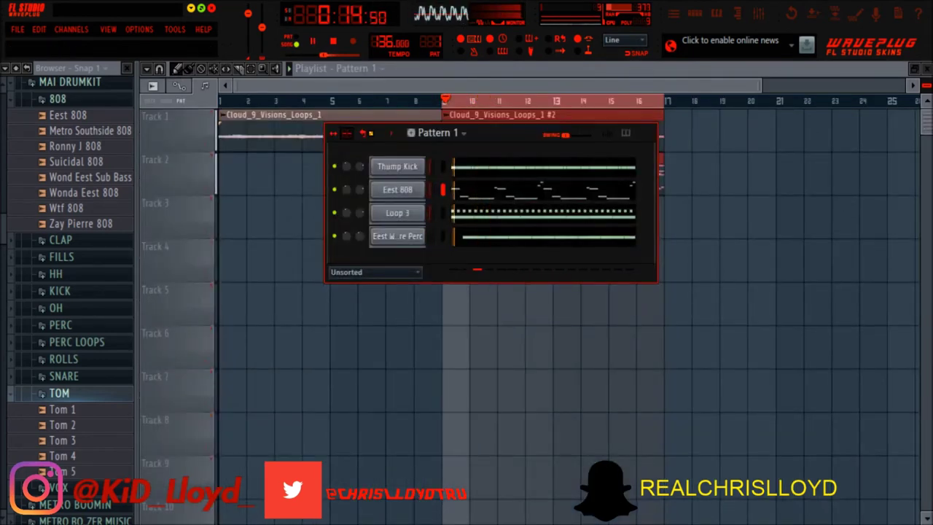
Step: Reopen the Eest 808 notes and try them one octave lower before restoring the higher octave
left_click(557, 191)
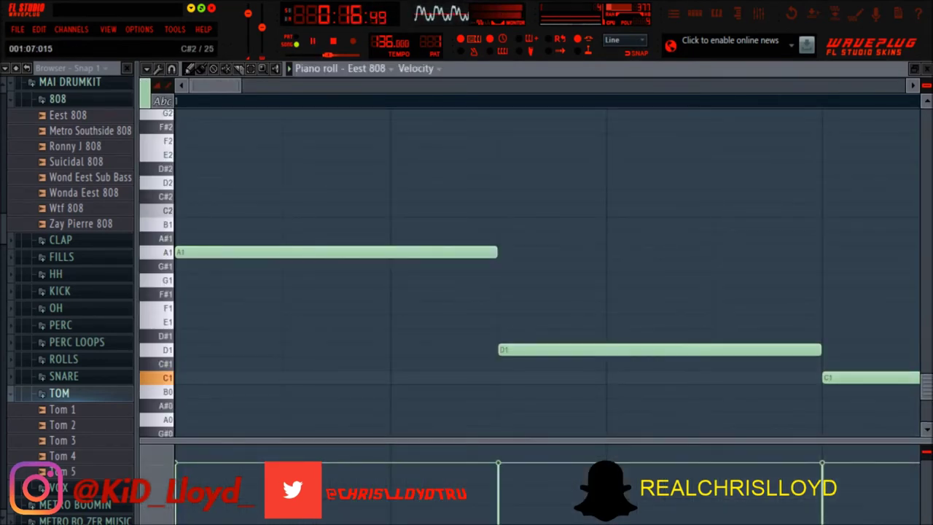
key("ctrl+Down")
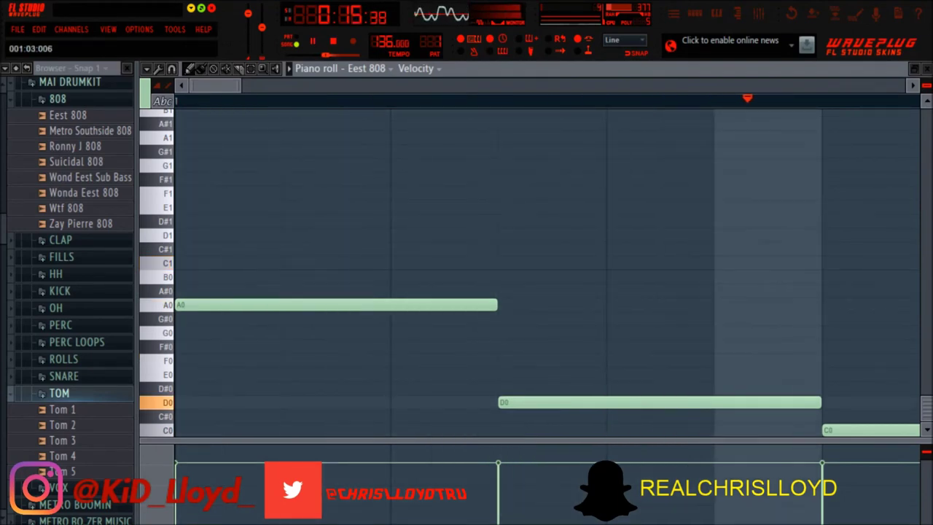
left_click_drag(239, 85, 906, 85)
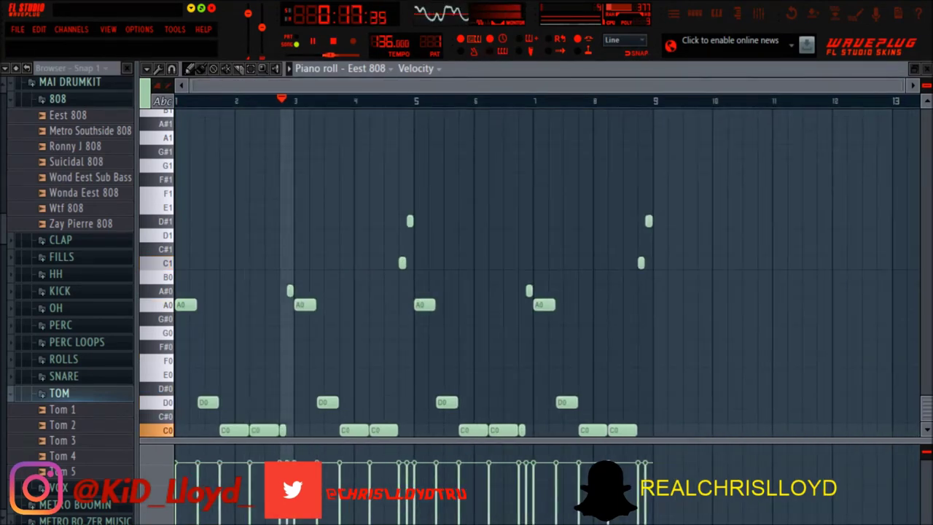
key("ctrl+Up")
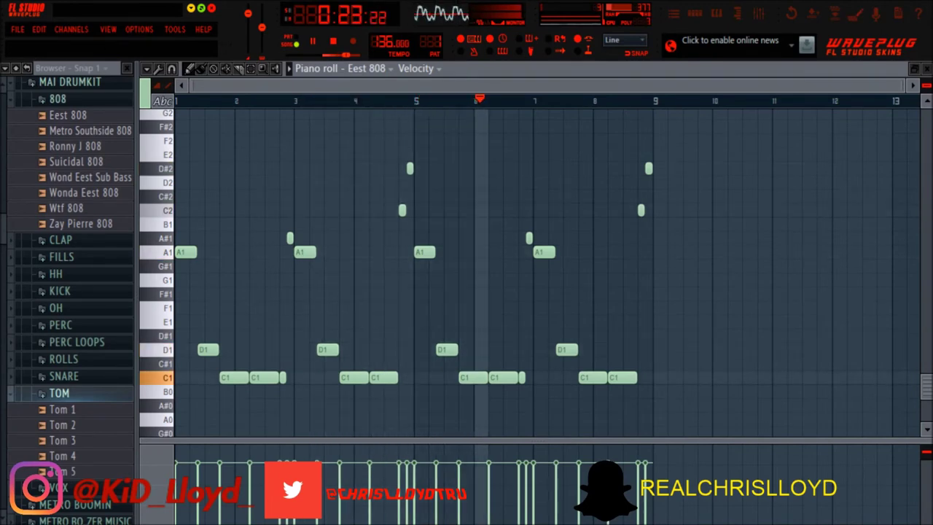
Step: Select the two short 808 notes at the end of bar 4, audition different pitches, and move them lower
left_click_drag(380, 229, 438, 107)
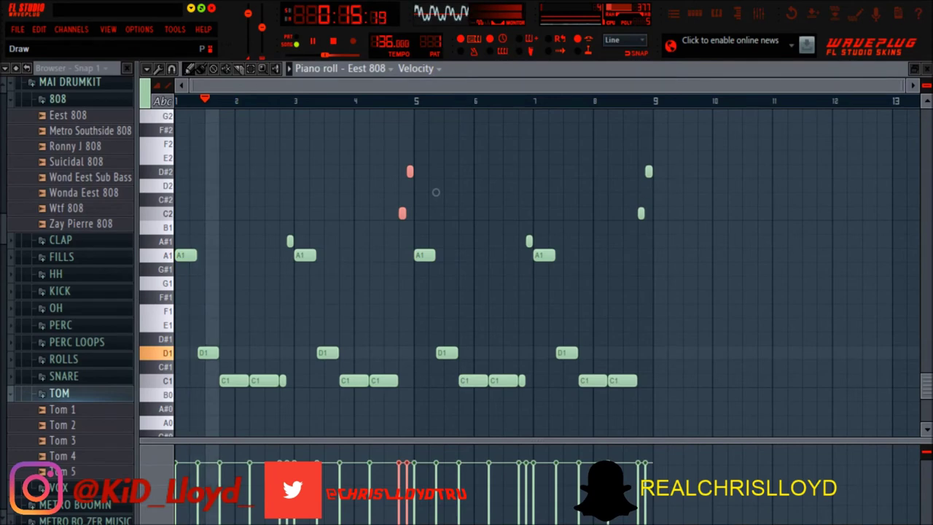
key("shift+Down")
key("shift+Down")
key("shift+Down")
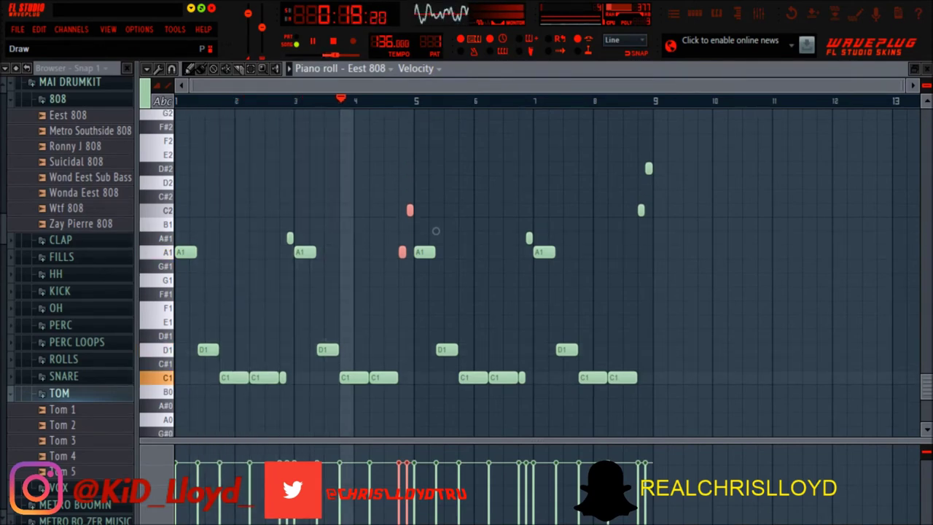
key("shift+Up")
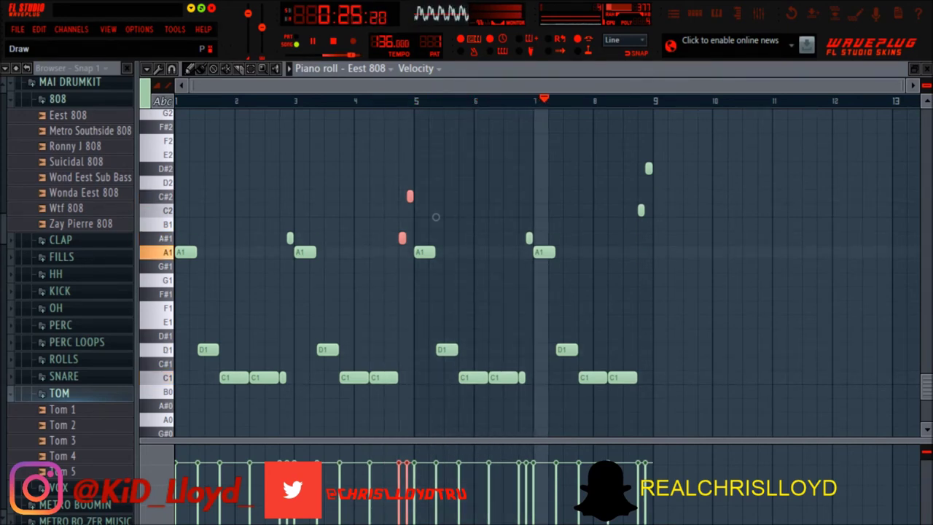
left_click_drag(436, 217, 436, 189)
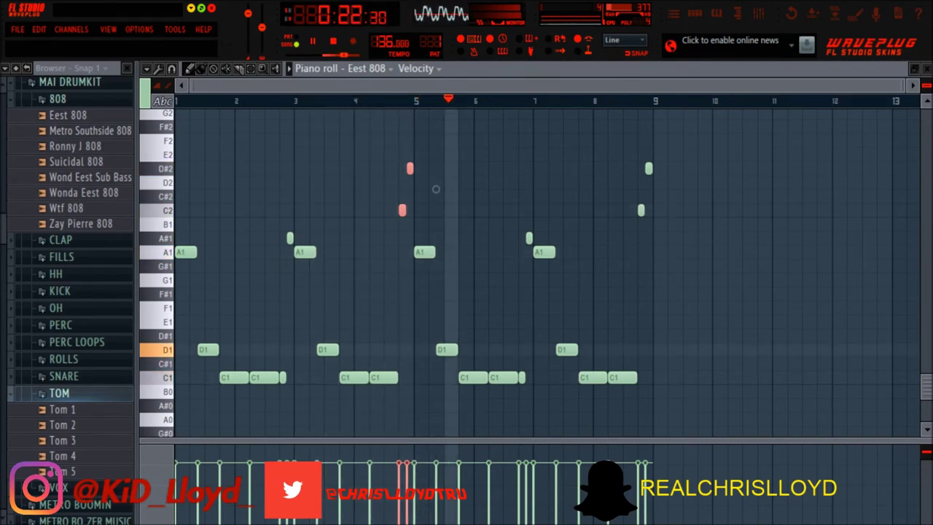
left_click_drag(435, 189, 436, 245)
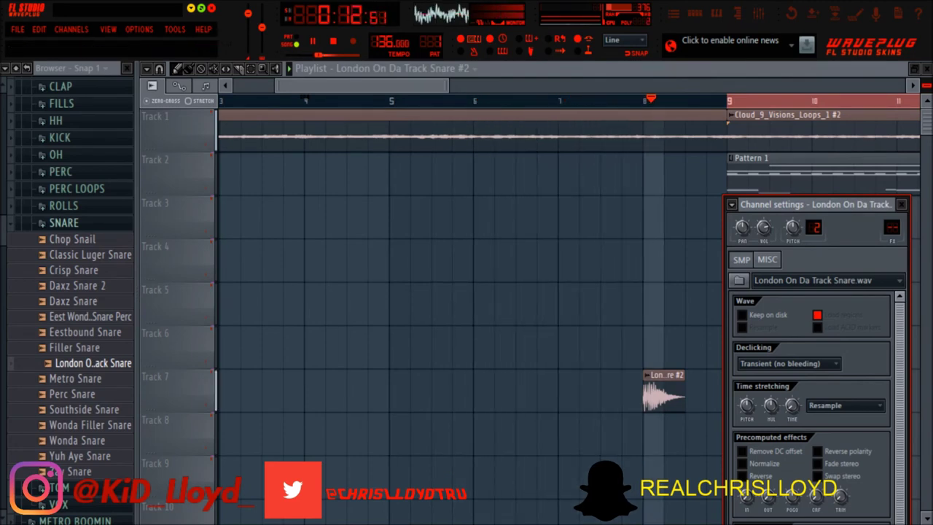
Step: Move the London On Da Track Snare clip on Track 7 half a bar later, to the middle of bar 8
left_click_drag(665, 395, 707, 395)
double_click(705, 393)
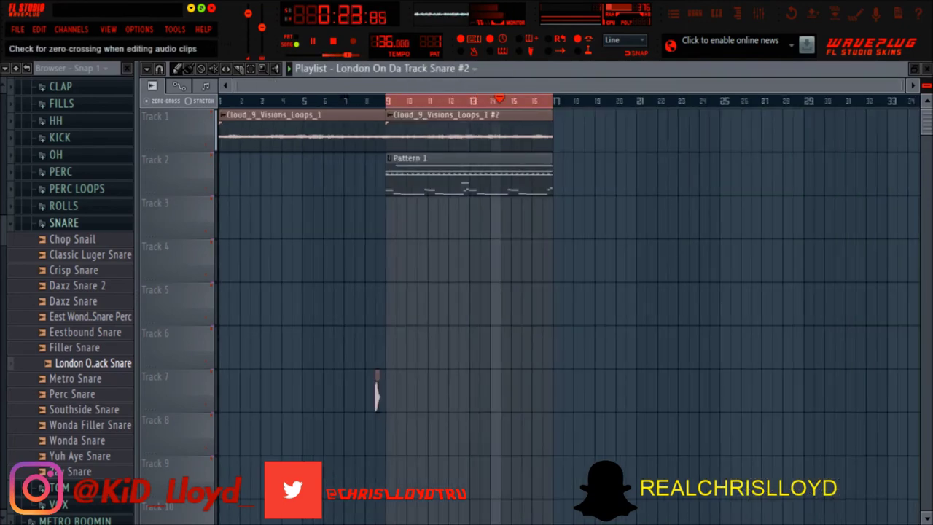
Step: Split Pattern 1 by channel across Tracks 2 to 5 and repeat the eight-bar section from bar 9 through bar 88
key("F6")
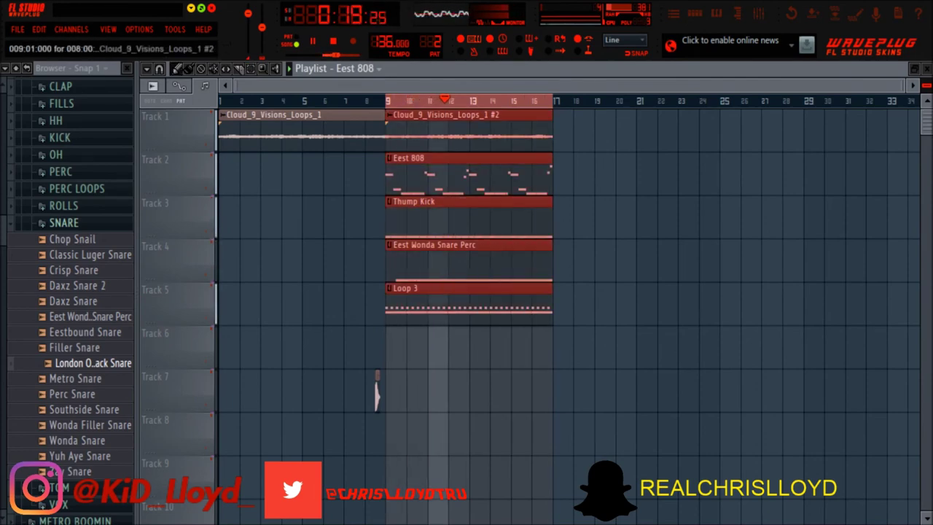
key("ctrl+b")
key("ctrl+b")
key("ctrl+b")
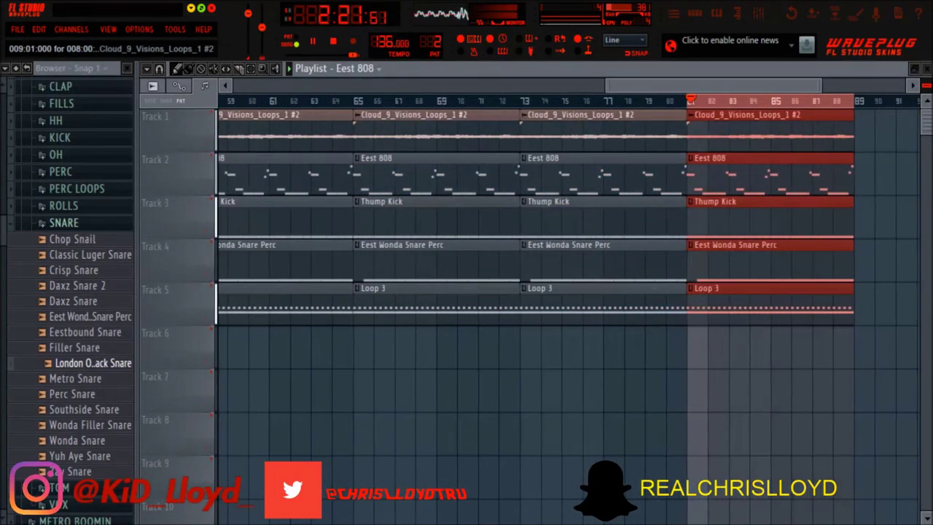
Step: Place another Cloud_9_Visions_Loops_1 #2 clip on Track 1 at bar 89 and clear the timeline selection
scroll(260, 394, "down", 3)
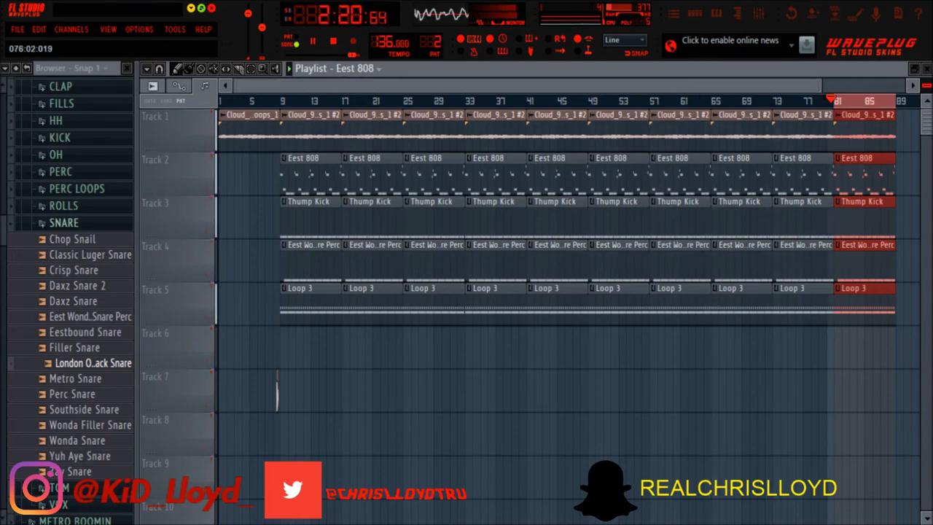
left_click_drag(795, 85, 874, 85)
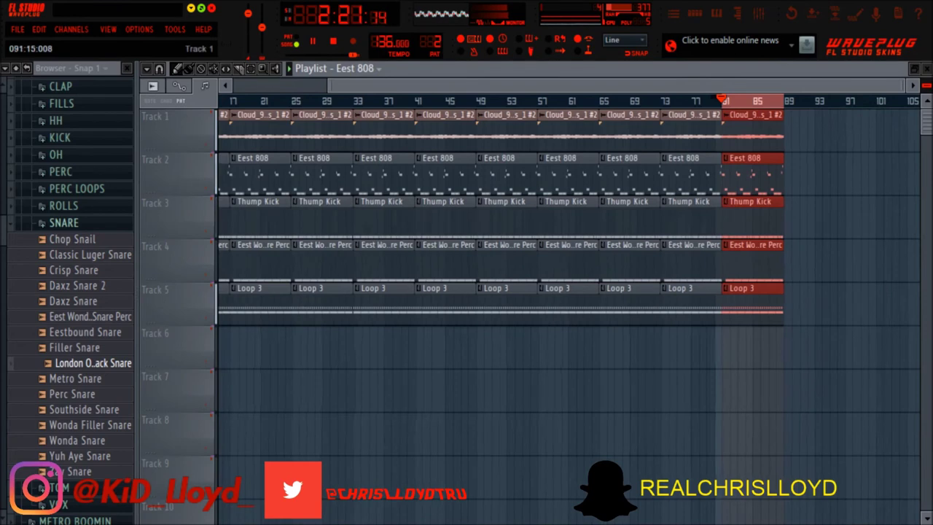
left_click(817, 133)
right_click(818, 133)
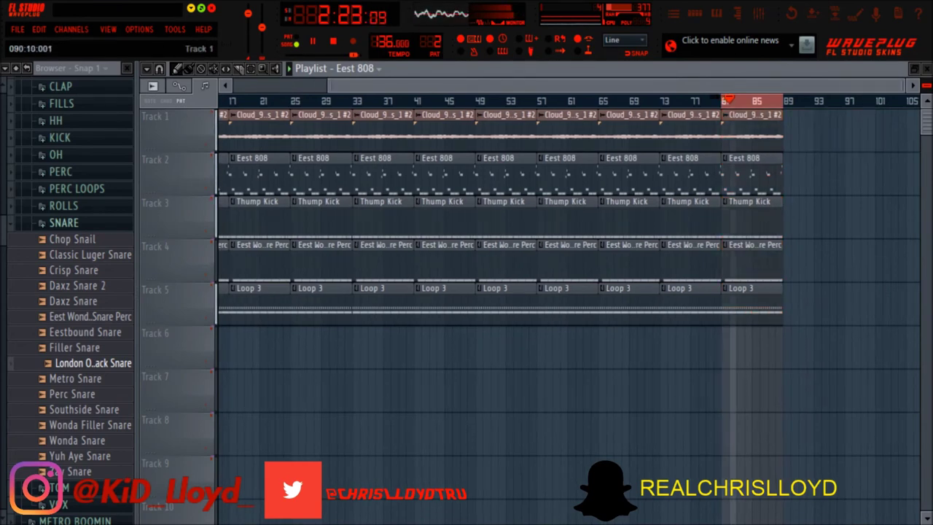
left_click(764, 133)
left_click(788, 133)
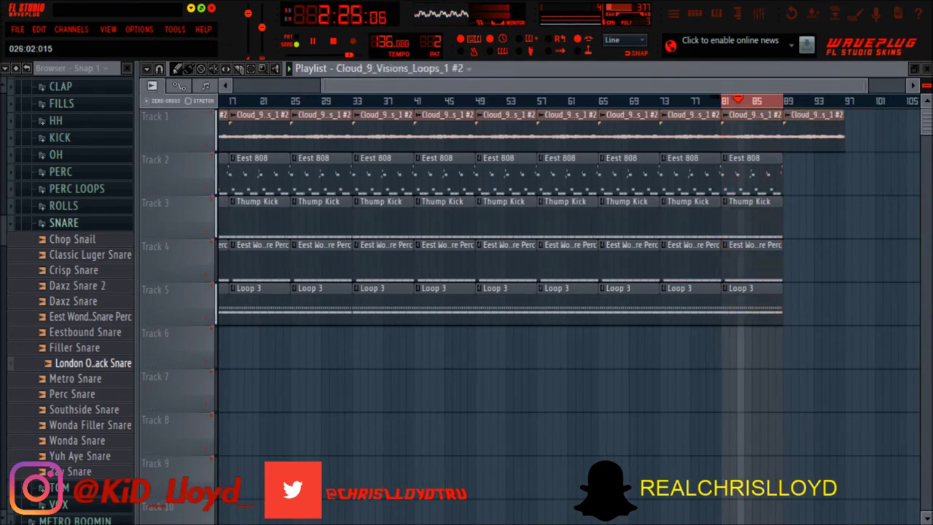
key("e")
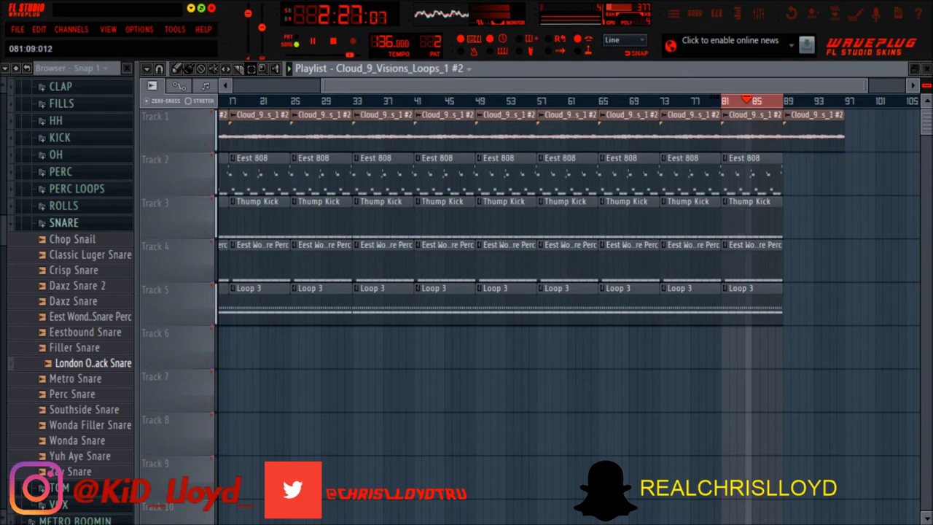
left_click(727, 394)
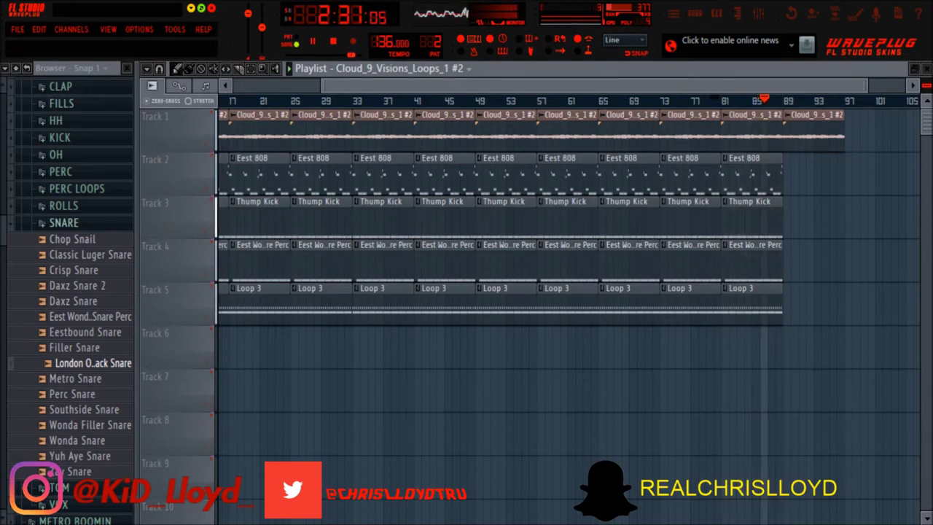
Step: Delete the Eest 808, Thump Kick, Eest Wonda Snare Perc and Loop 3 clips in bars 49 to 56 and play from there
left_click_drag(865, 86, 787, 86)
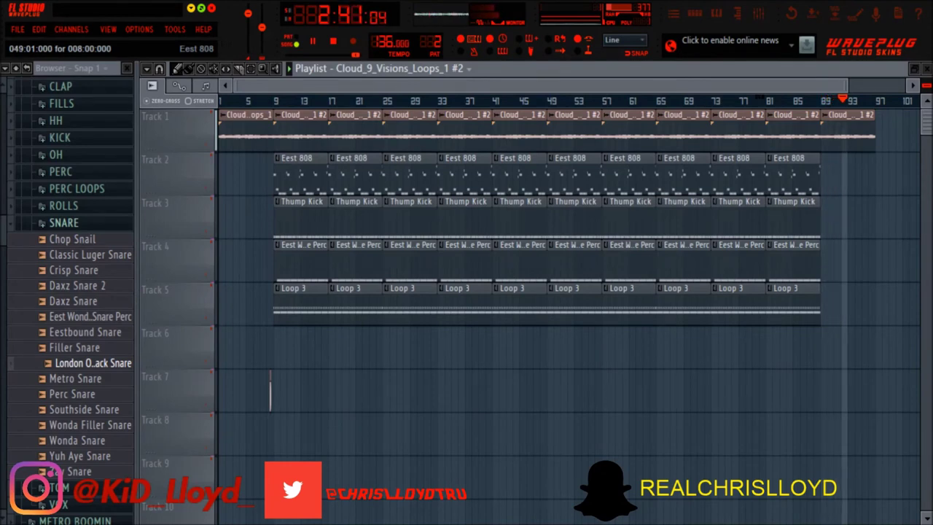
right_click(575, 175)
right_click(575, 217)
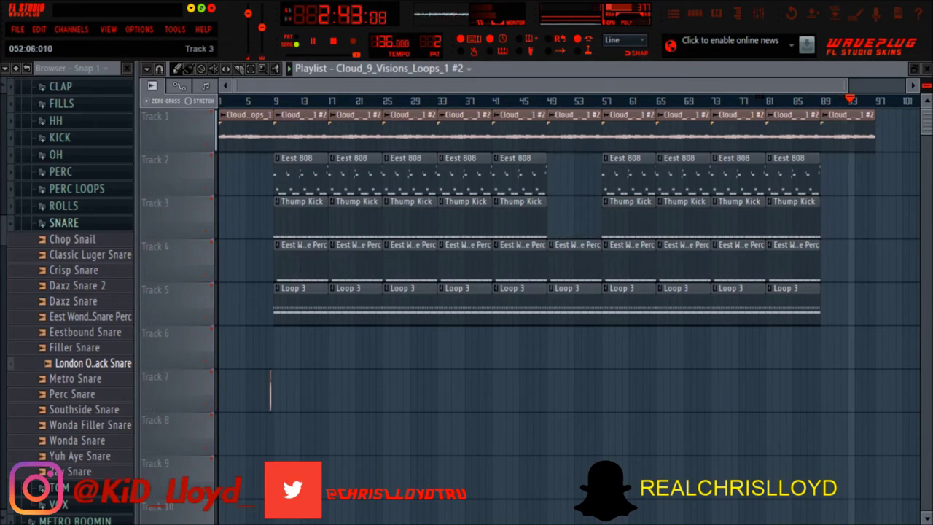
right_click(570, 261)
right_click(567, 302)
left_click(549, 101)
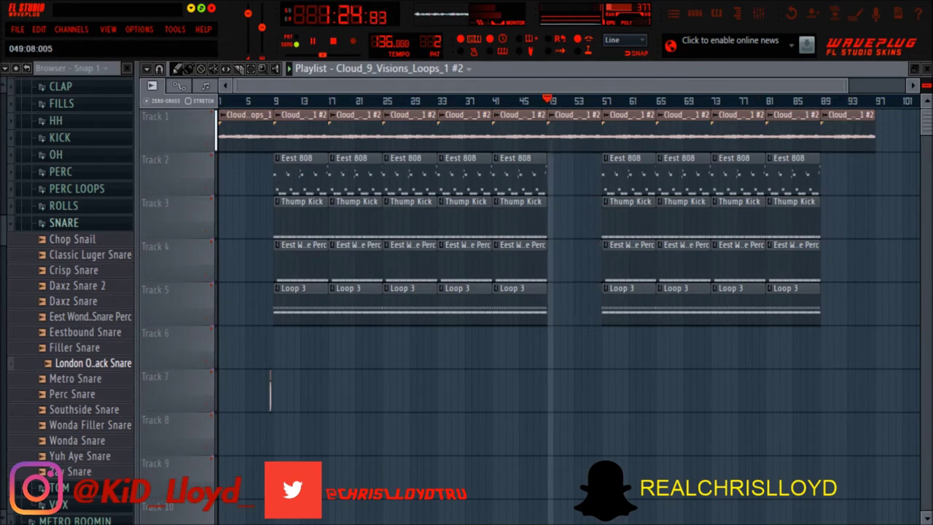
Step: Play the arrangement from bar 57 and delete the Loop 3 clips in bars 57 to 72
left_click(603, 101)
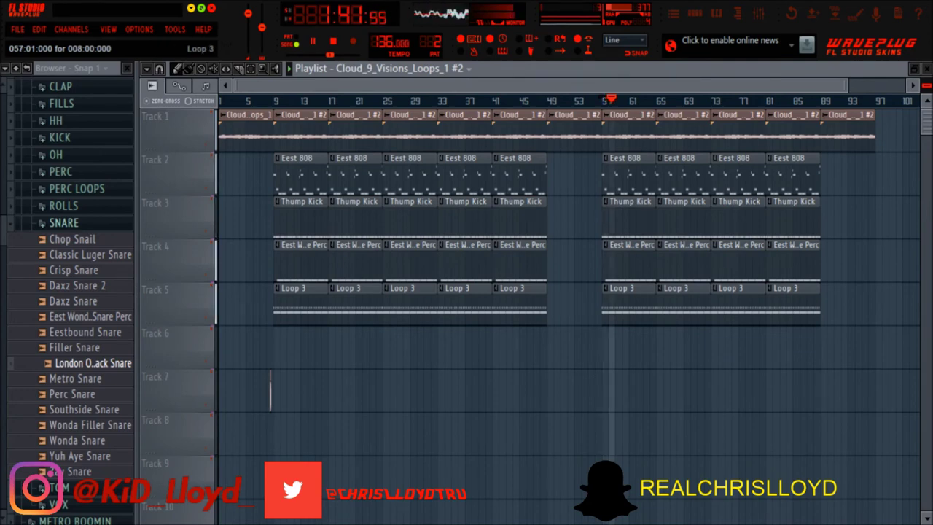
right_click(619, 300)
right_click(678, 300)
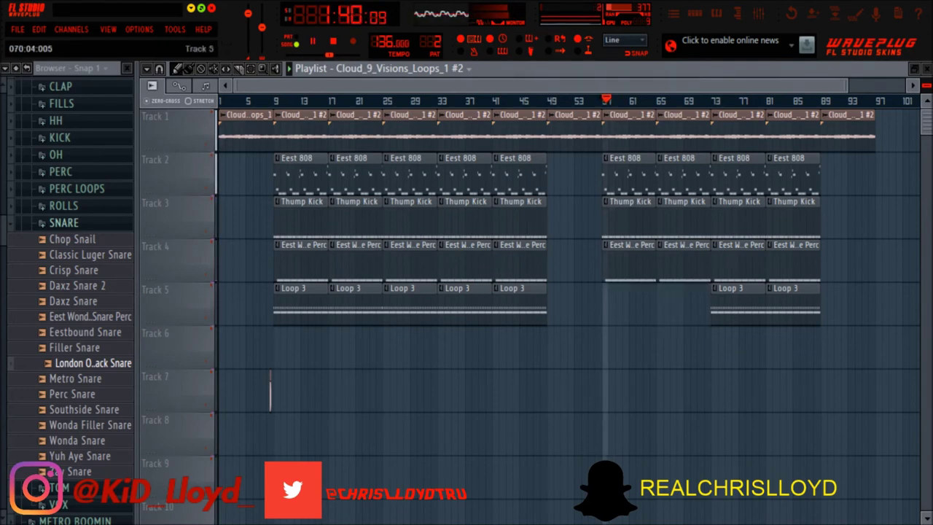
Step: Delete the Loop 3 clips in bars 73 to 88 and the Eest 808 clips in bars 33 to 48, playing from bar 33
right_click(736, 300)
right_click(792, 300)
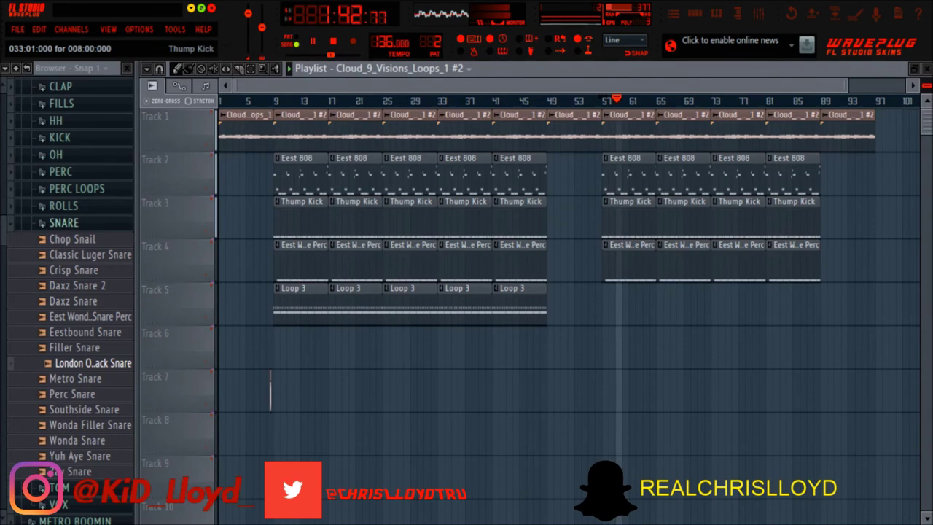
right_click(465, 175)
right_click(518, 175)
left_click(439, 101)
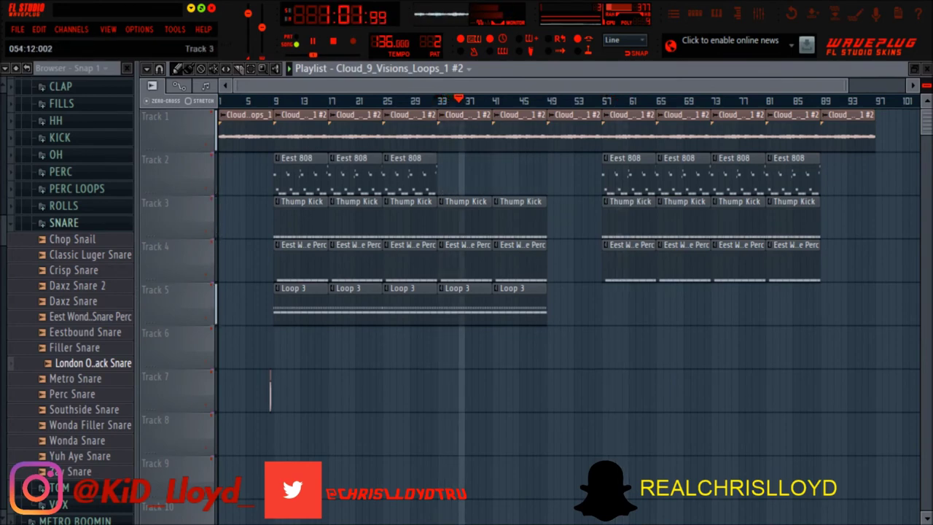
Step: Trim the start of the bar 57 Thump Kick clip to bar 59 and audition the arrangement from bars 57, 65, 77 and 81
left_click_drag(603, 211, 616, 211)
left_click(604, 101)
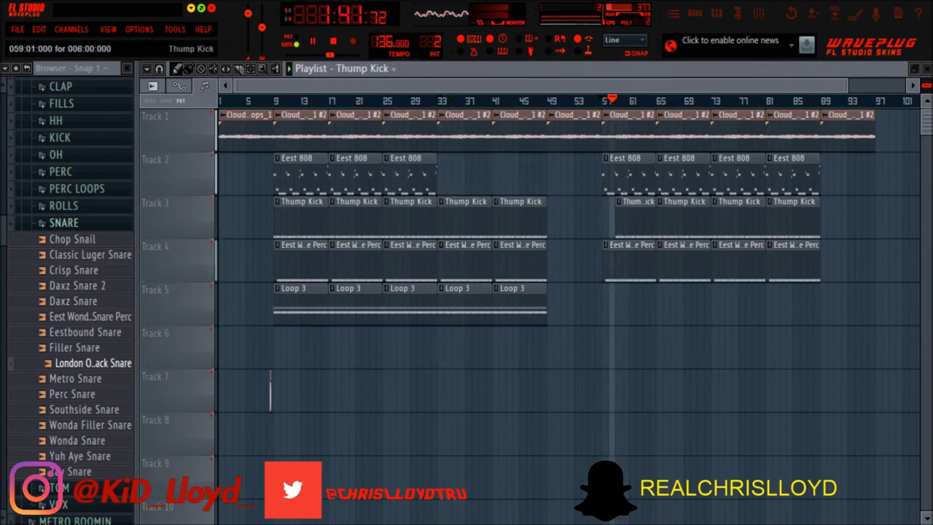
left_click(658, 101)
left_click(738, 101)
left_click(765, 101)
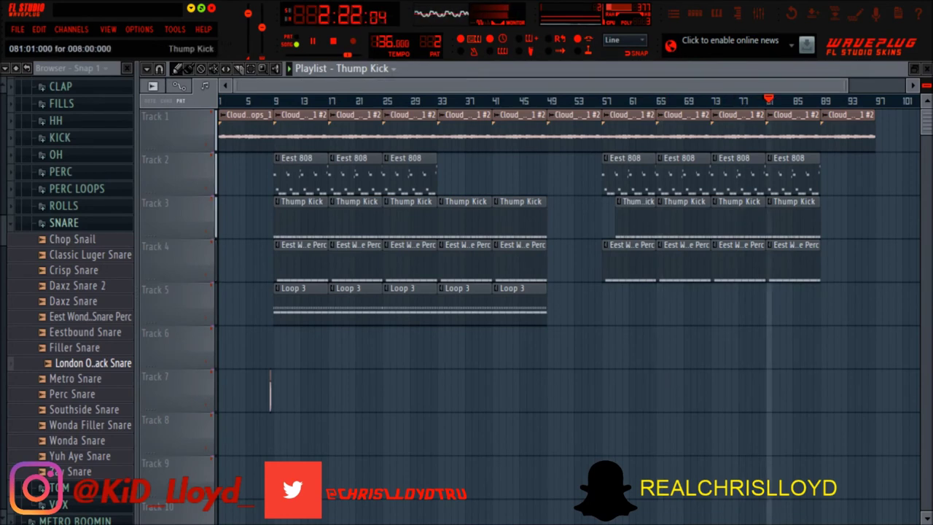
Step: Copy the Thump Kick, Eest Wonda Snare Perc and Loop 3 clips from bars 41 to 48 to bar 89
left_click_drag(538, 211, 513, 303)
left_click(177, 68)
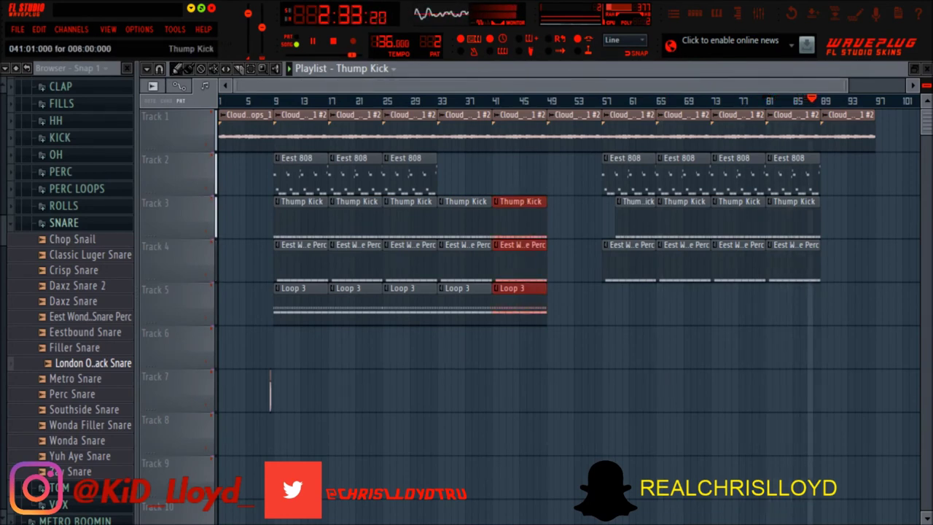
left_click_drag(518, 217, 847, 217)
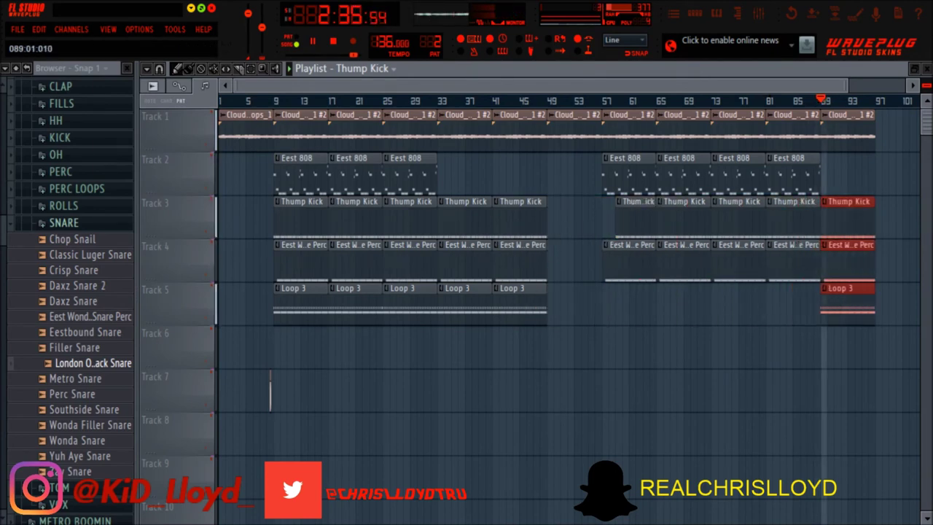
Step: Remove the stray Thump Kick clip from Track 1 and add a Cloud_9_Visions_Loops_1 #2 clip there at bar 97
left_click_drag(387, 85, 631, 86)
double_click(663, 131)
left_click(926, 68)
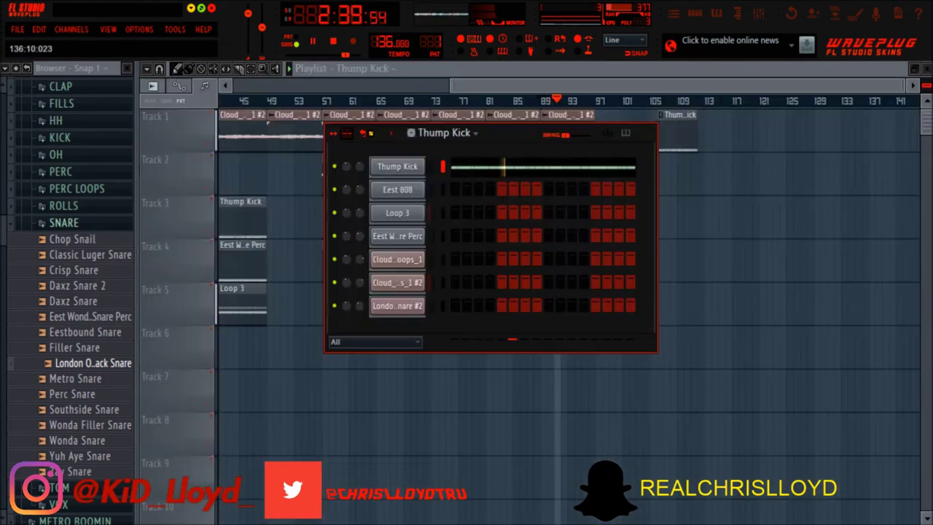
right_click(684, 133)
left_click(572, 124)
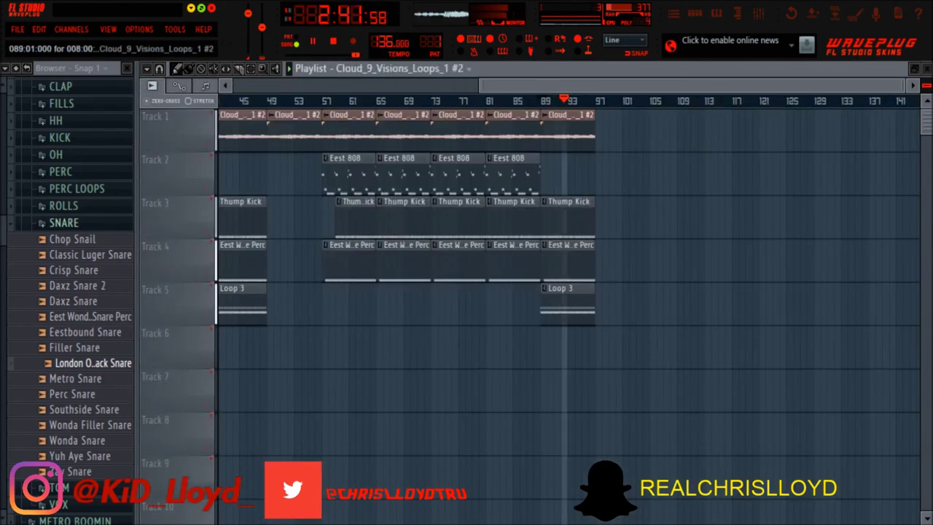
left_click(605, 132)
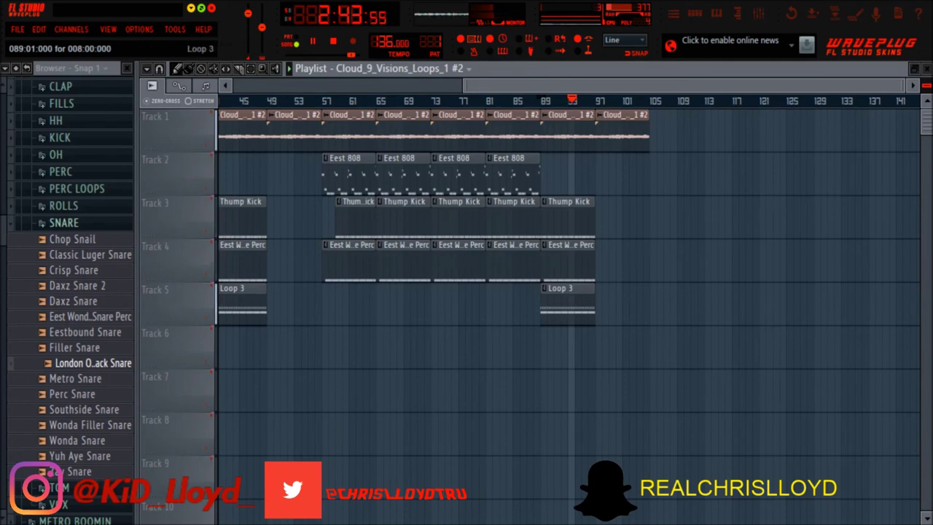
Step: Add a Loop 3 clip on Track 5 and an Eest 808 clip on Track 2 at bar 97, each shortened to four bars
left_click(570, 303)
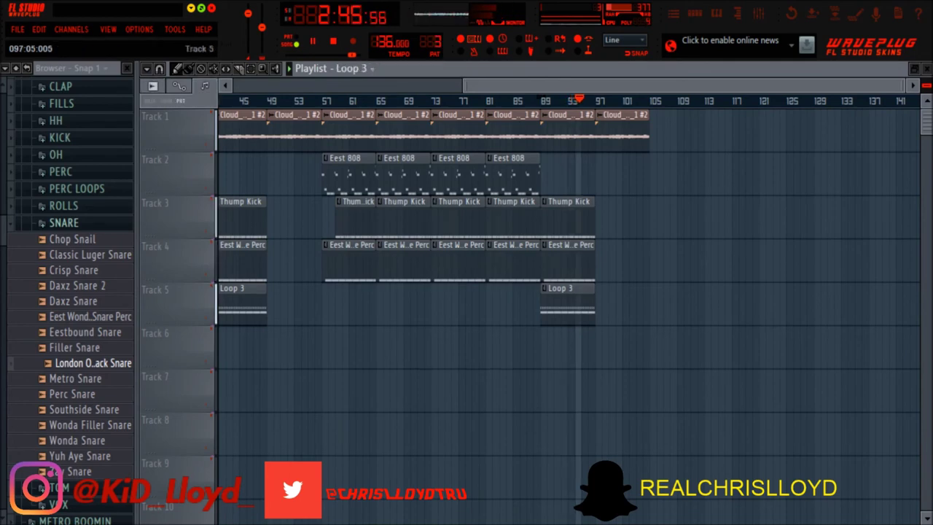
left_click(607, 305)
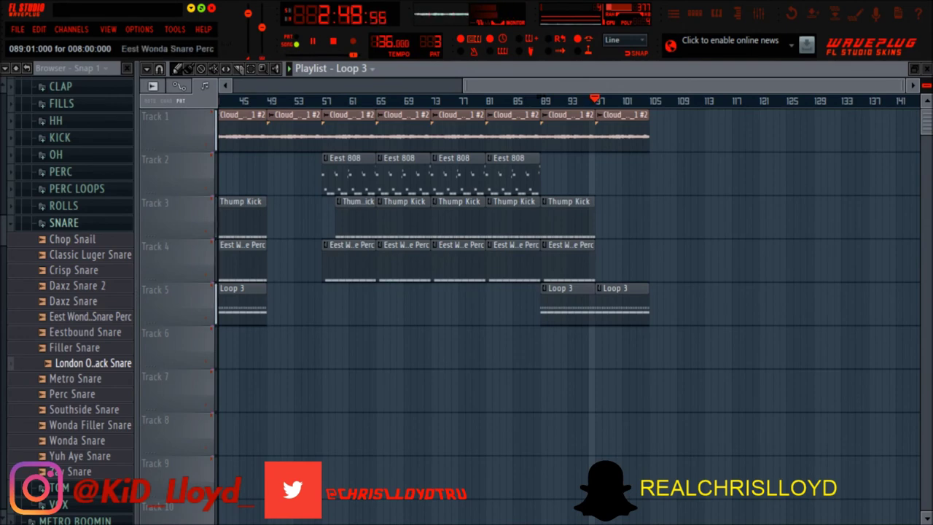
left_click(519, 174)
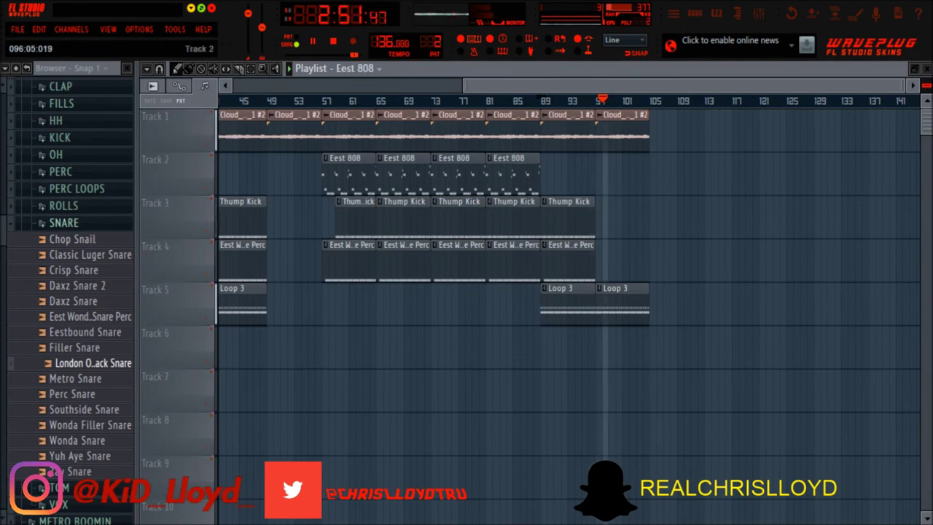
left_click(599, 174)
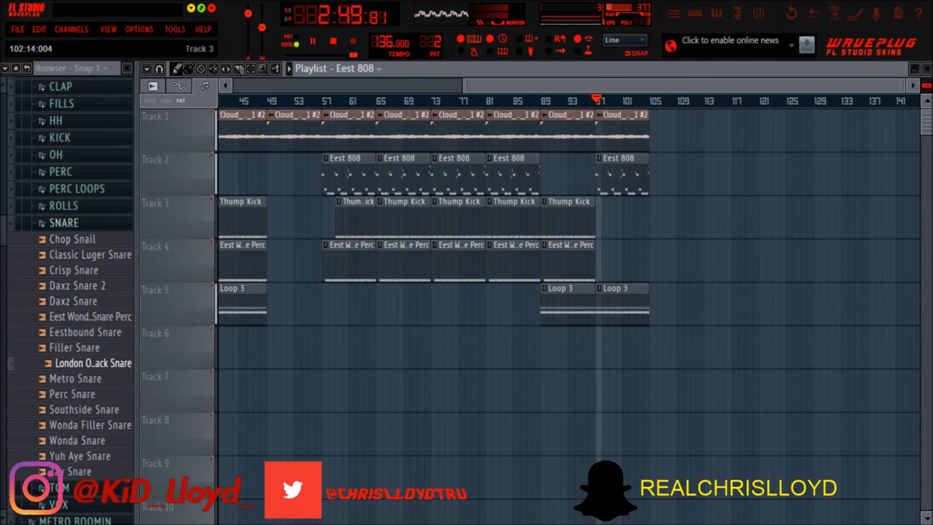
left_click_drag(648, 175, 621, 175)
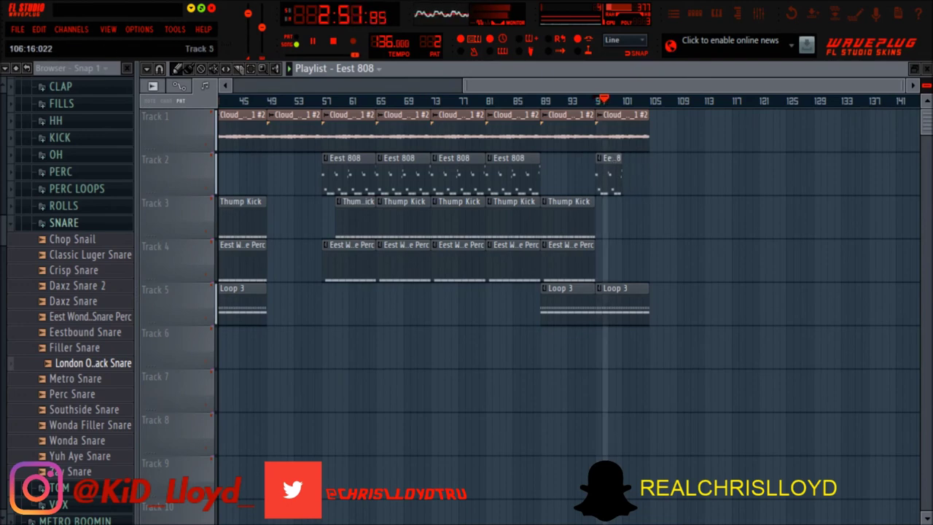
left_click_drag(648, 292, 620, 291)
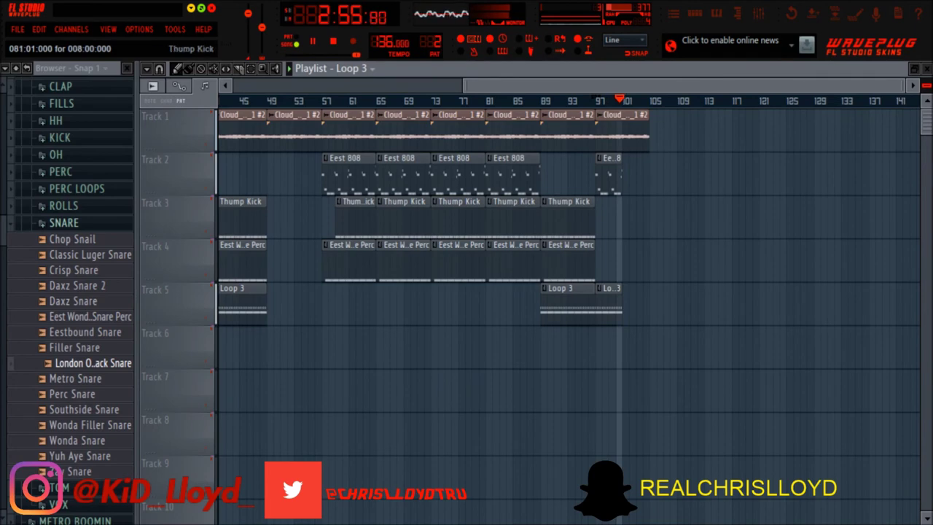
Step: Replace the Track 1 clip at bar 97 with a Cloud_9_Visions_Loops_1 clip and play from there
scroll(433, 350, "down", 2)
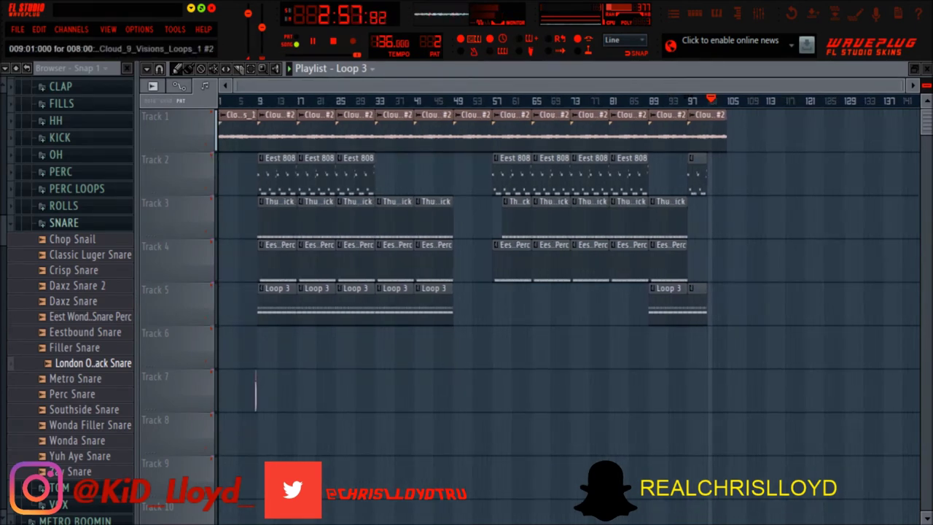
left_click(723, 135)
left_click(715, 175)
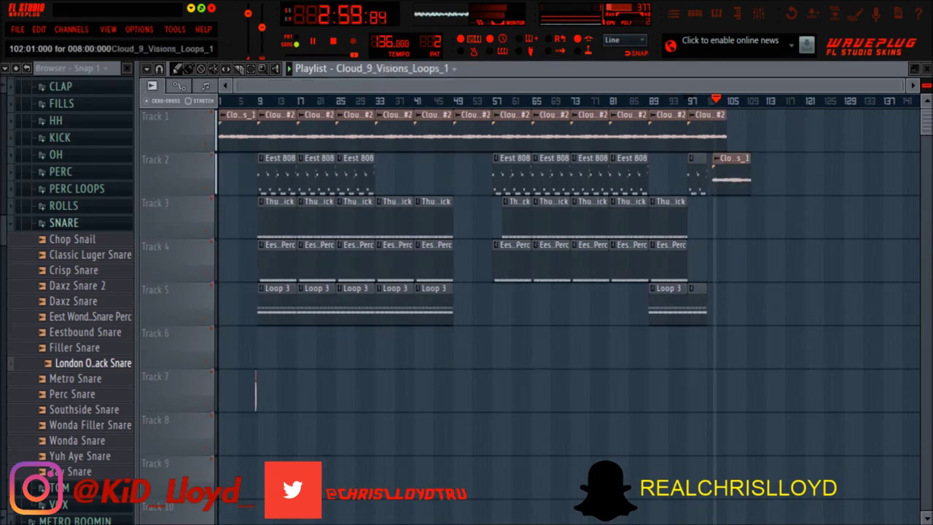
right_click(716, 135)
left_click_drag(718, 175, 694, 135)
left_click(693, 101)
left_click(689, 102)
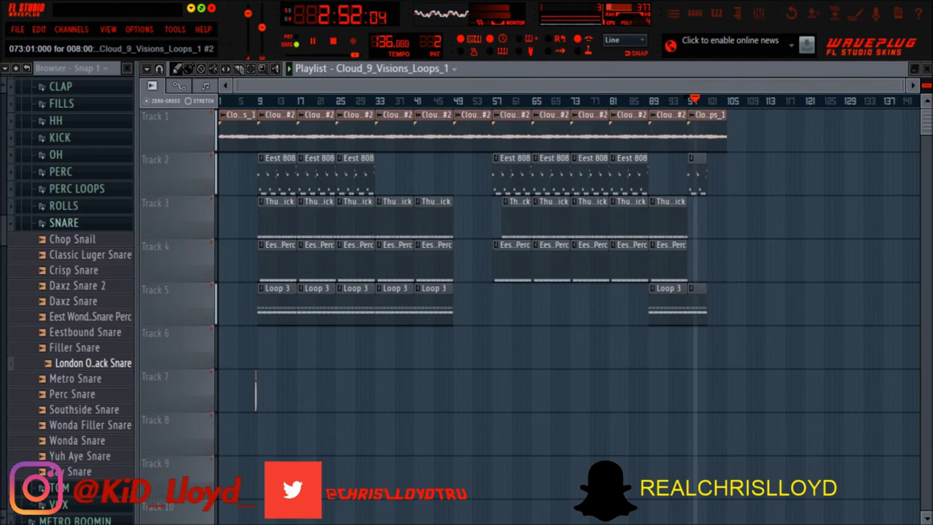
Step: Replace the Track 1 clips at bars 73 and 81 with Cloud_9_Visions_Loops_1 clips and play from about bar 85
right_click(594, 134)
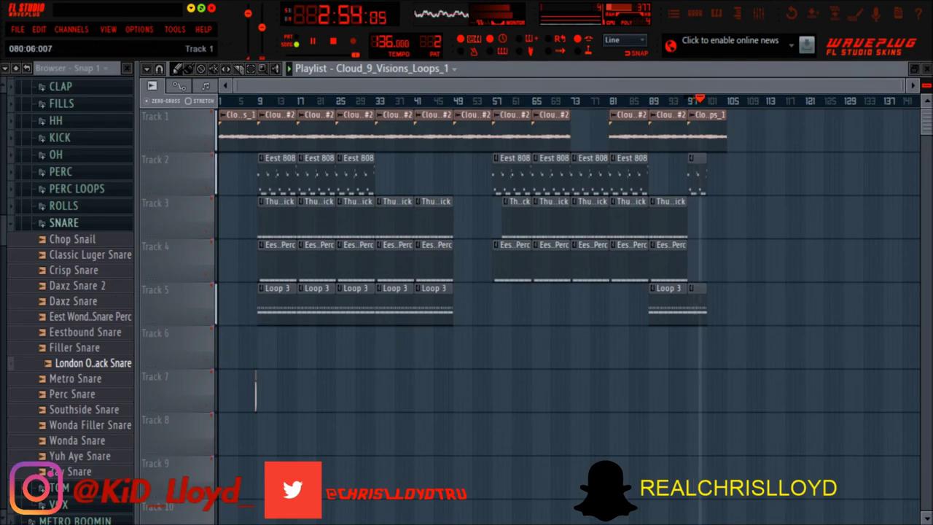
right_click(614, 134)
left_click_drag(588, 134, 573, 134)
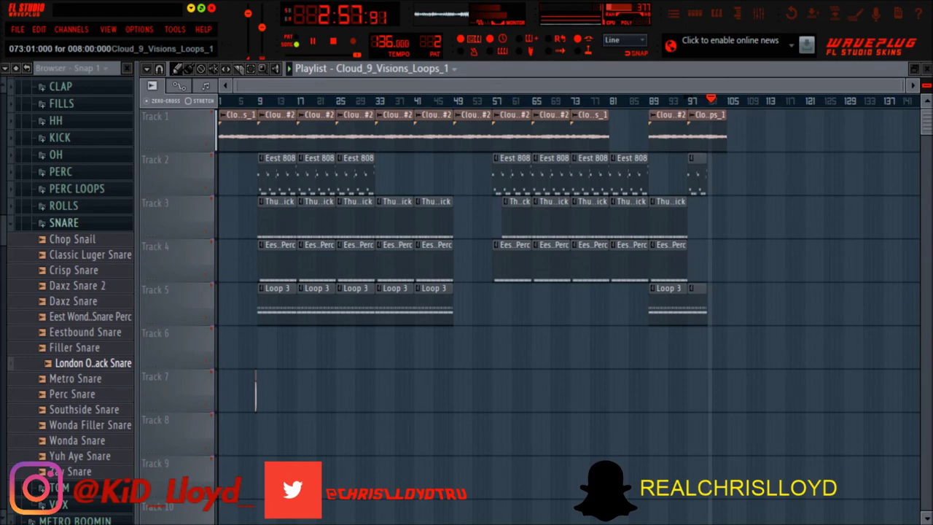
left_click(614, 134)
left_click(633, 101)
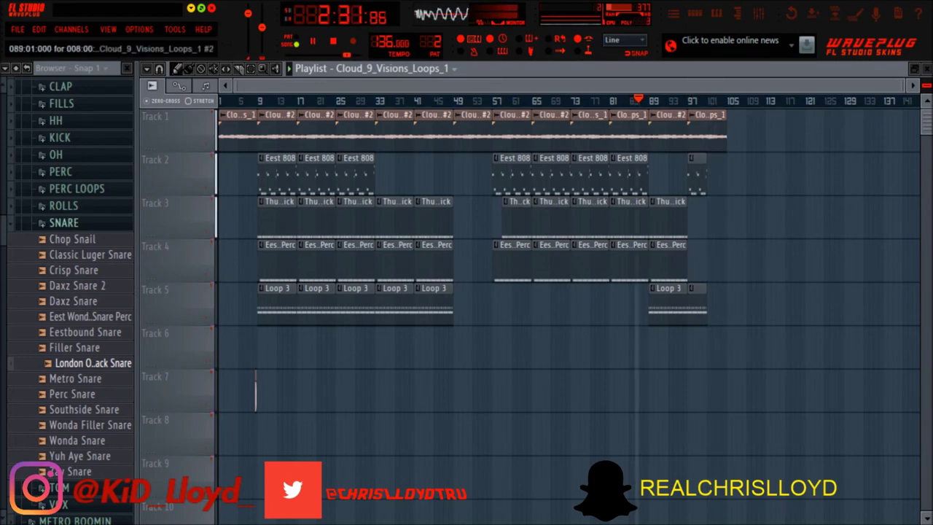
Step: Shorten the Cloud_9_Visions_Loops_1 #2 clip at bar 89 to four bars and make Cloud_9_Visions_Loops_1 the active clip for placing
left_click_drag(686, 134, 667, 134)
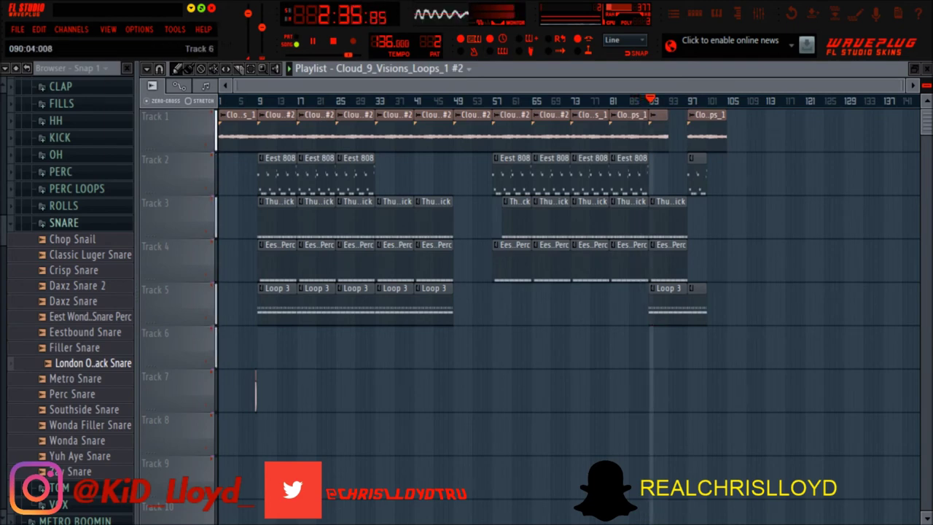
left_click(708, 133)
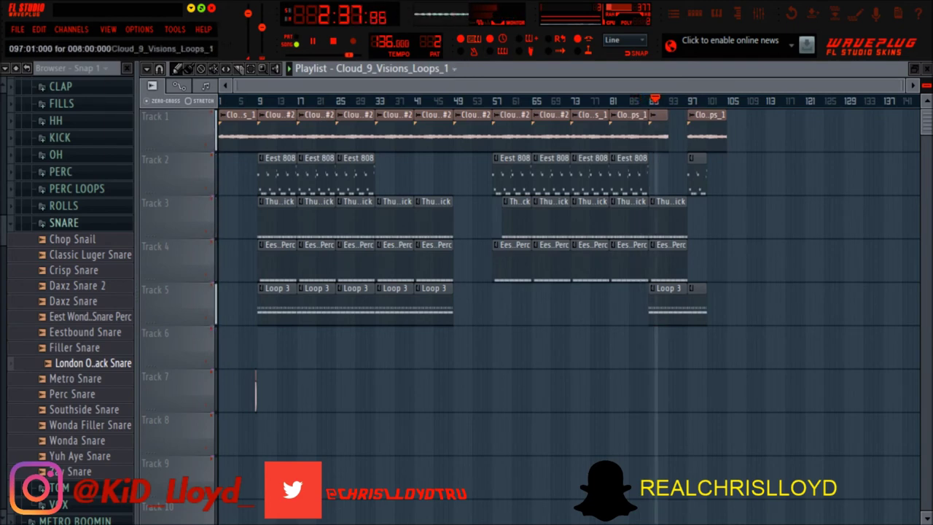